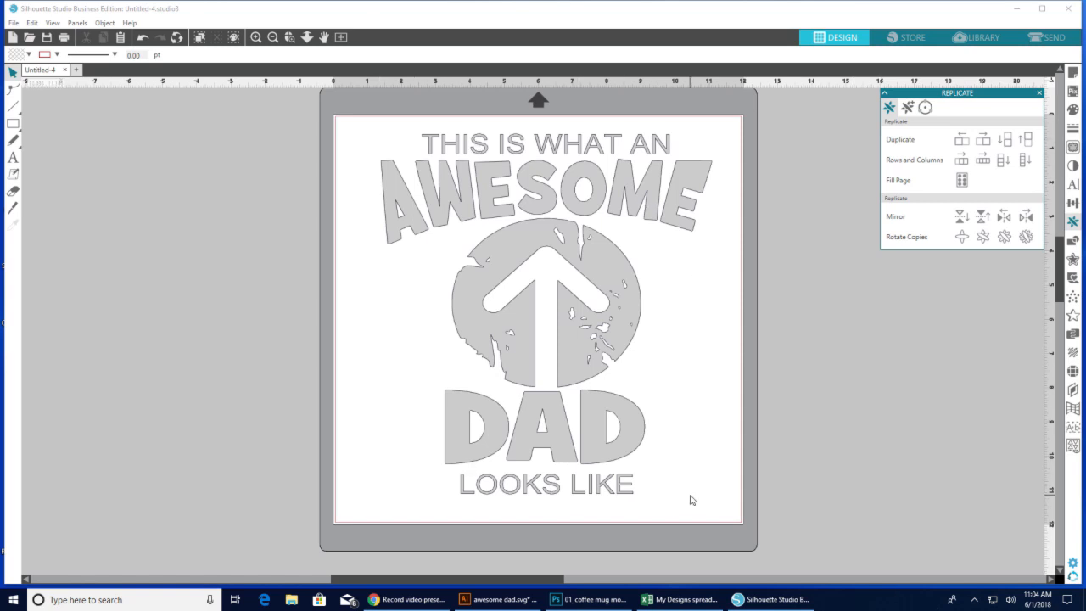
Step: Open the awesome dad SVG file from the SVG subfolder of the Awesome Dad folder
click(14, 23)
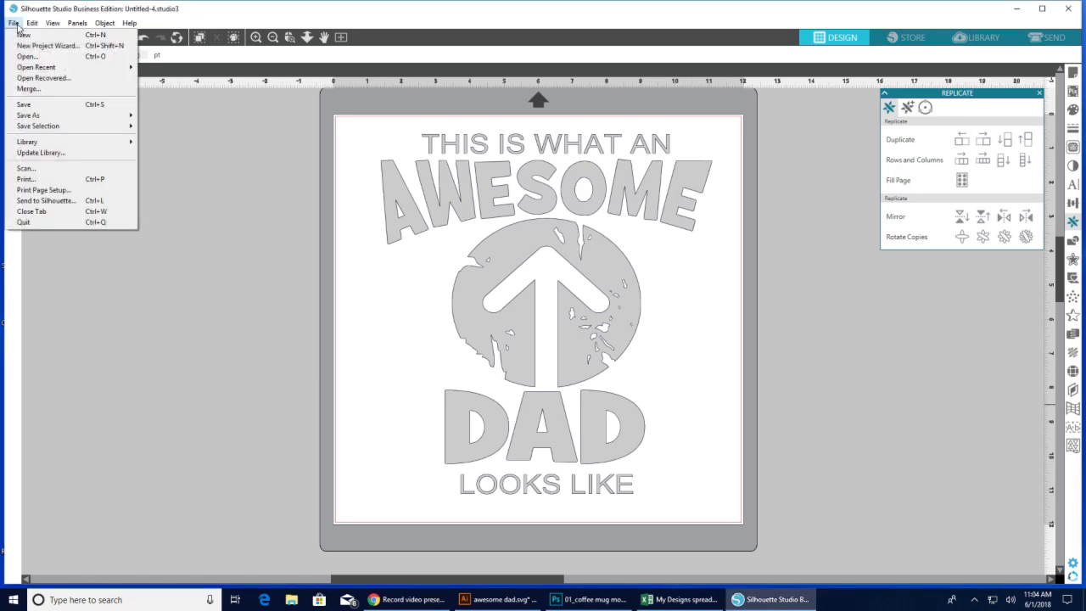
click(34, 56)
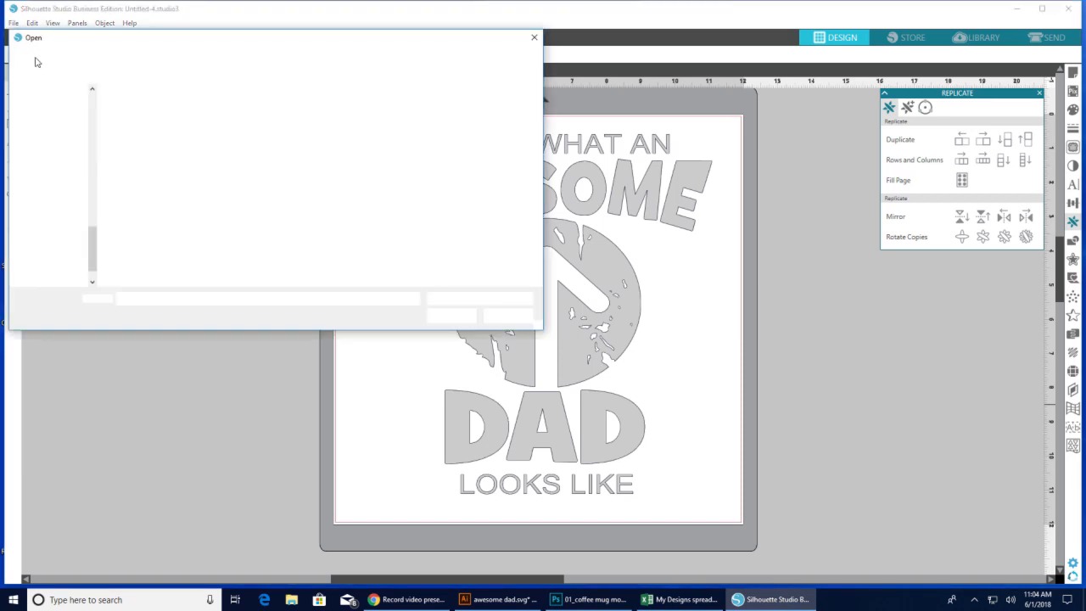
click(192, 56)
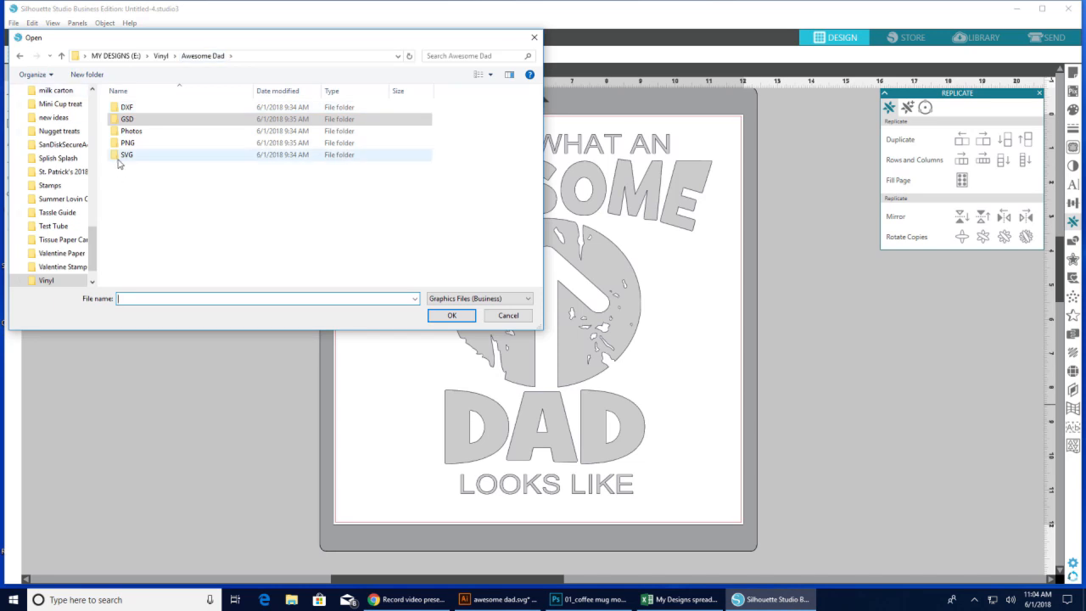
click(126, 155)
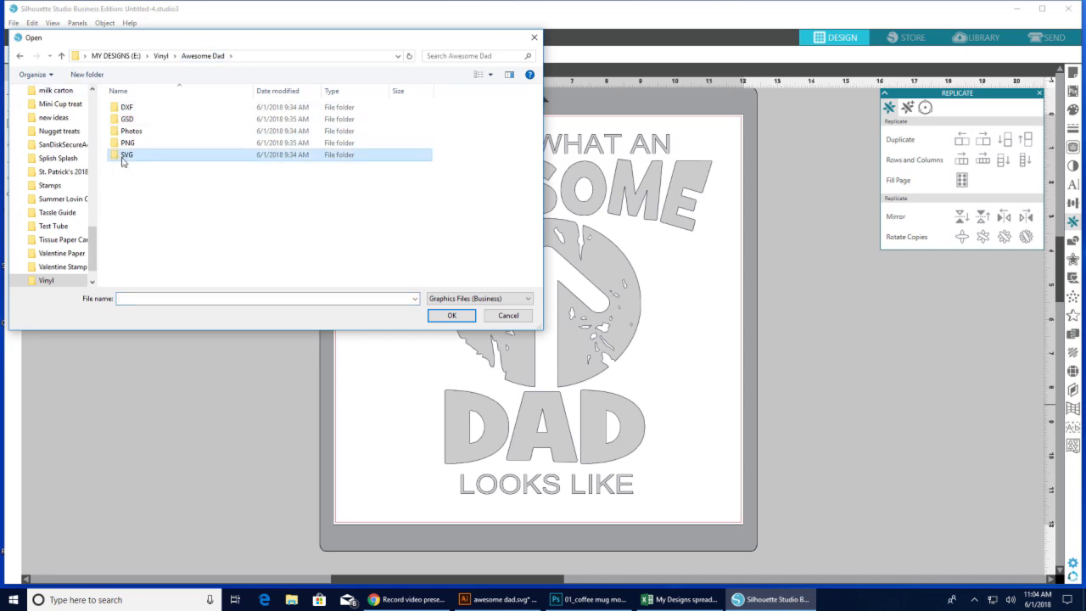
double_click(124, 160)
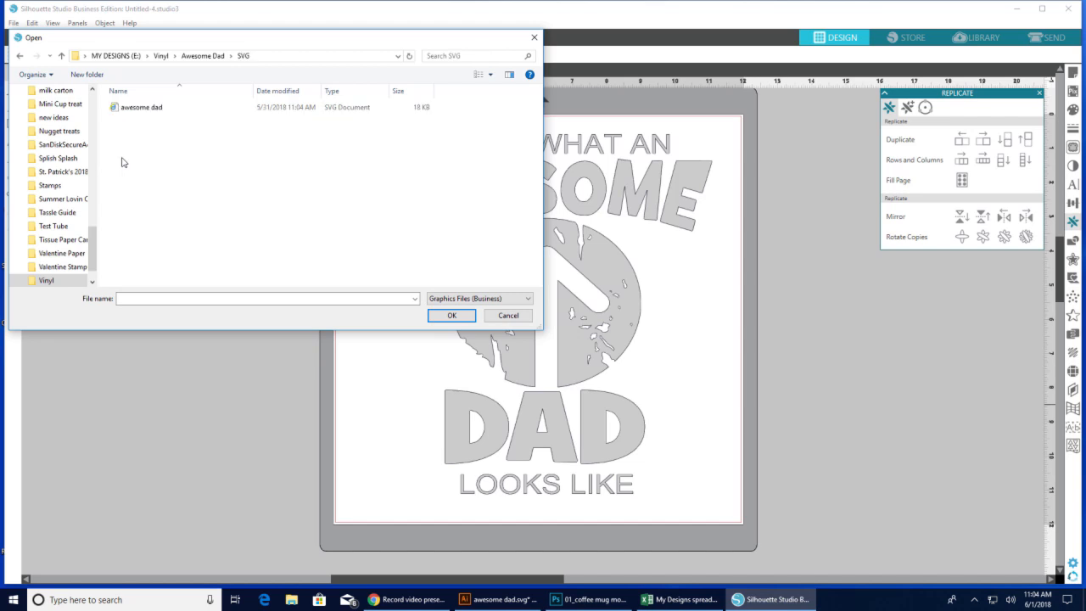
click(144, 111)
click(447, 320)
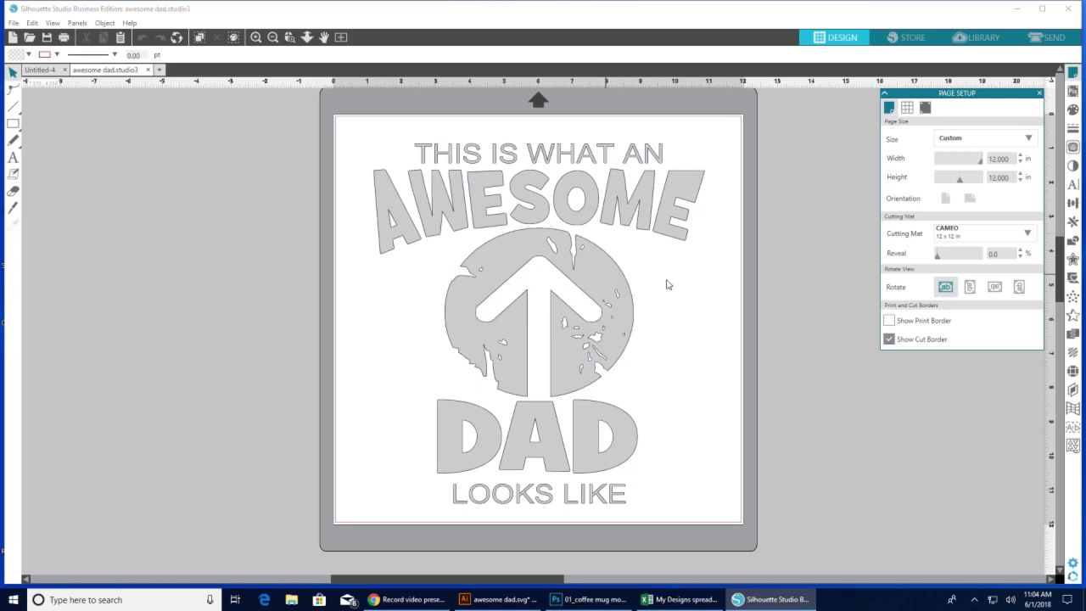
Step: Ungroup the imported design and select the small text, the AWESOME DAD lettering and the arrow circle individually to check them
click(663, 226)
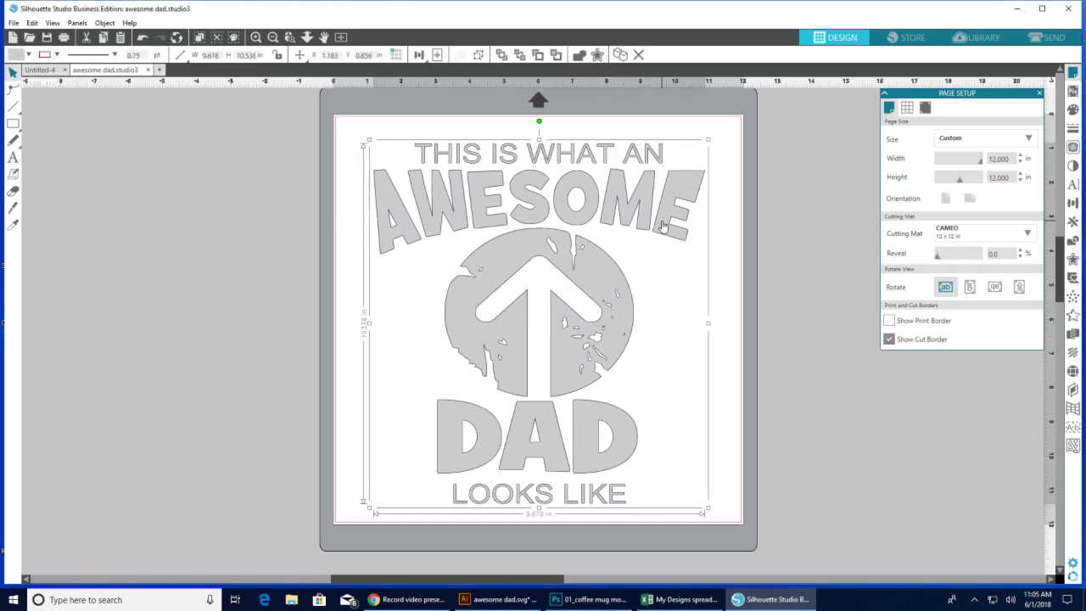
right_click(663, 226)
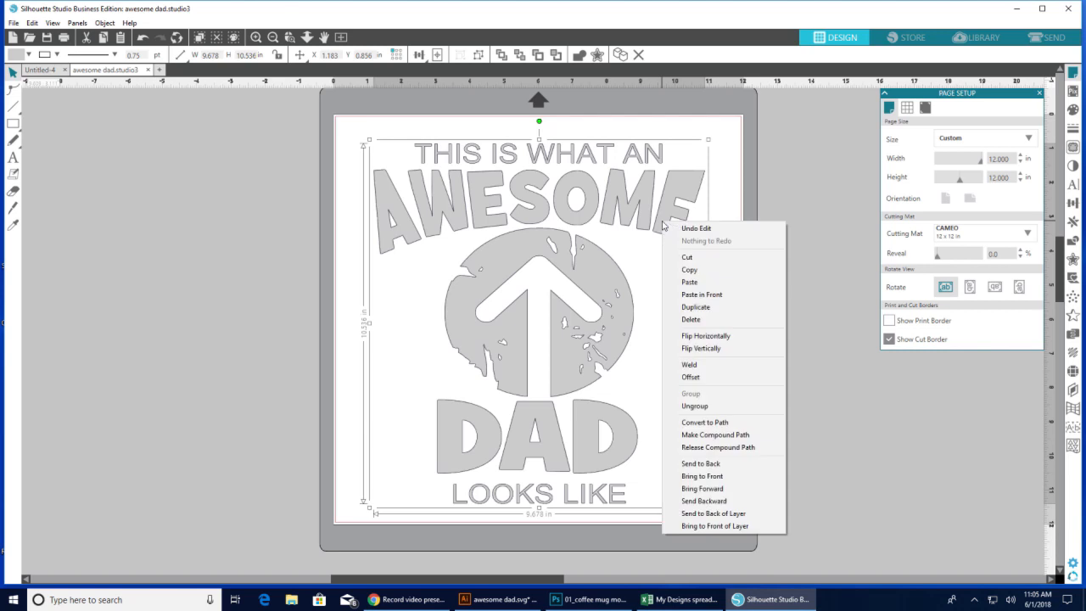
click(749, 407)
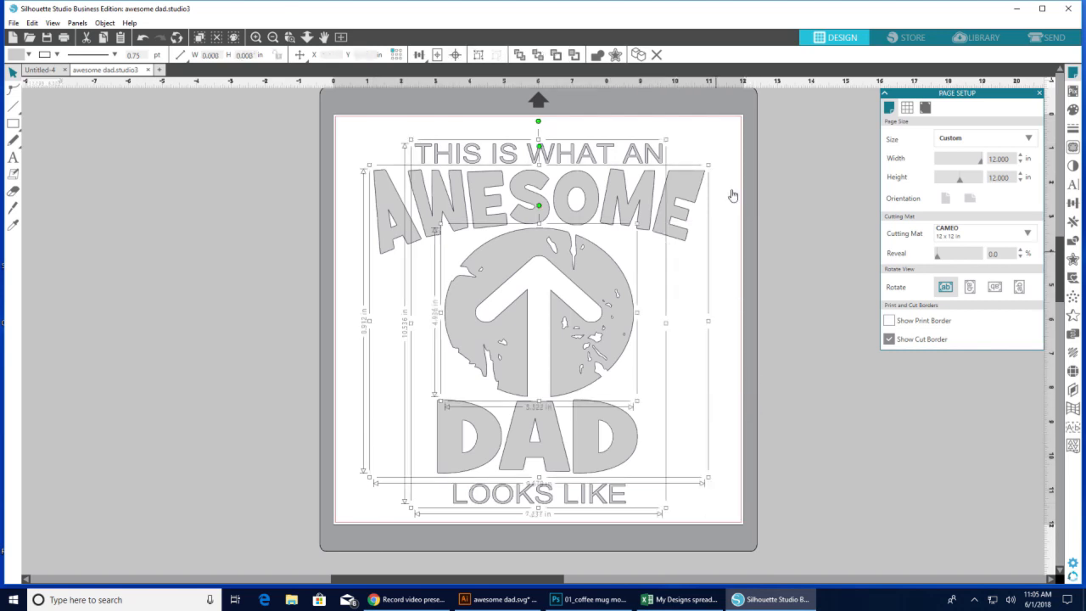
click(772, 207)
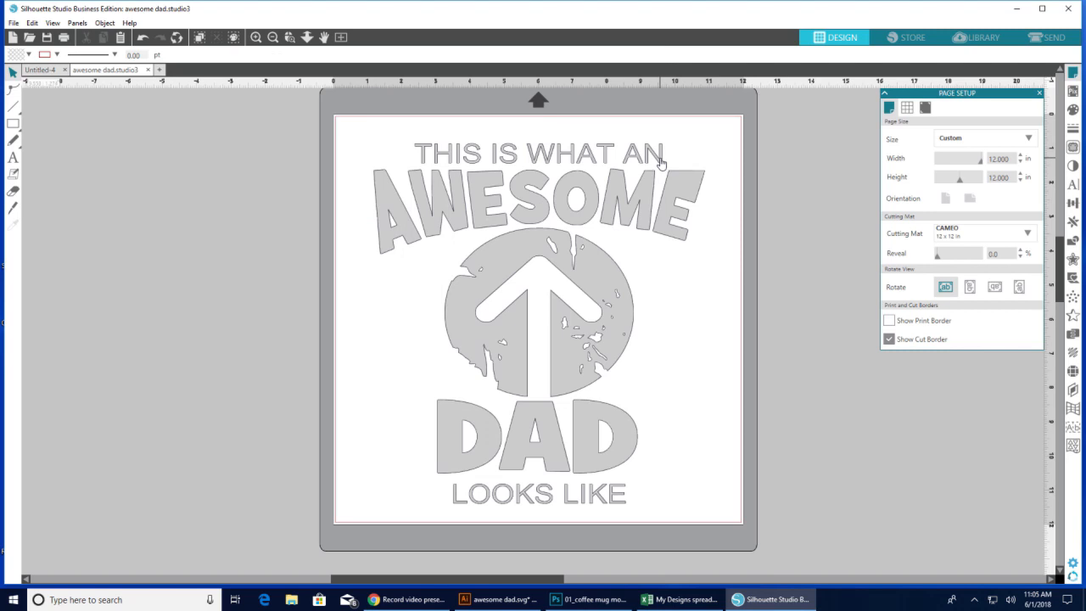
click(661, 162)
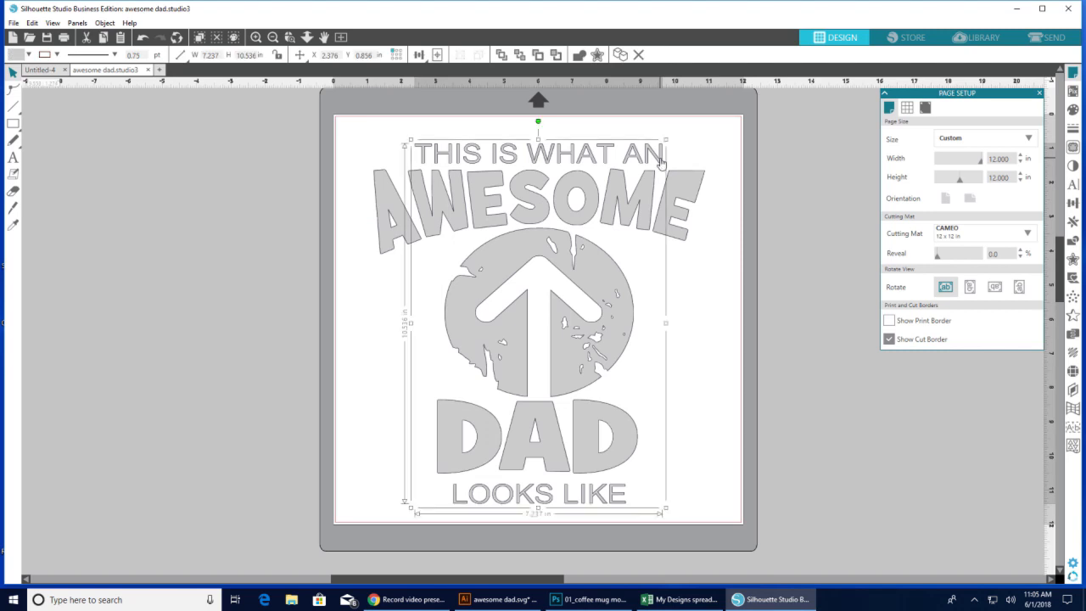
click(692, 197)
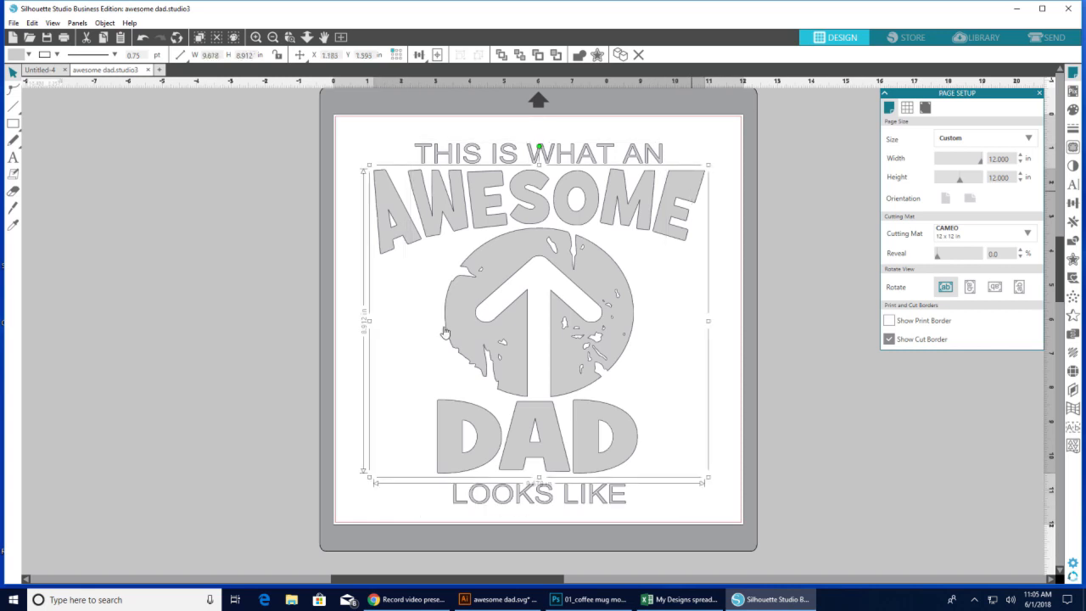
click(601, 278)
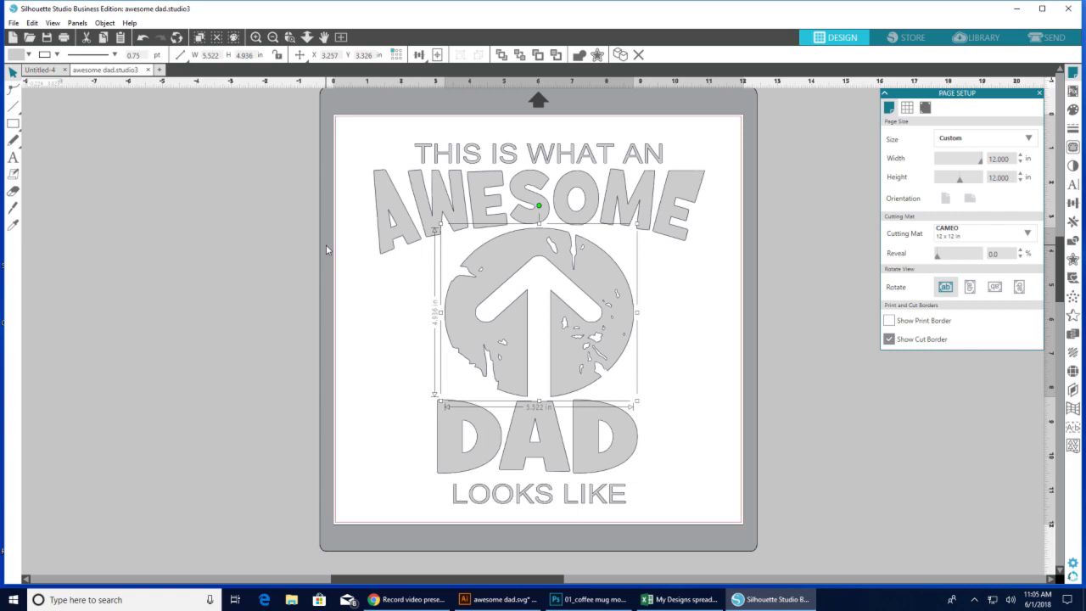
Step: Fill the THIS IS WHAT AN and LOOKS LIKE text with medium gray
click(656, 161)
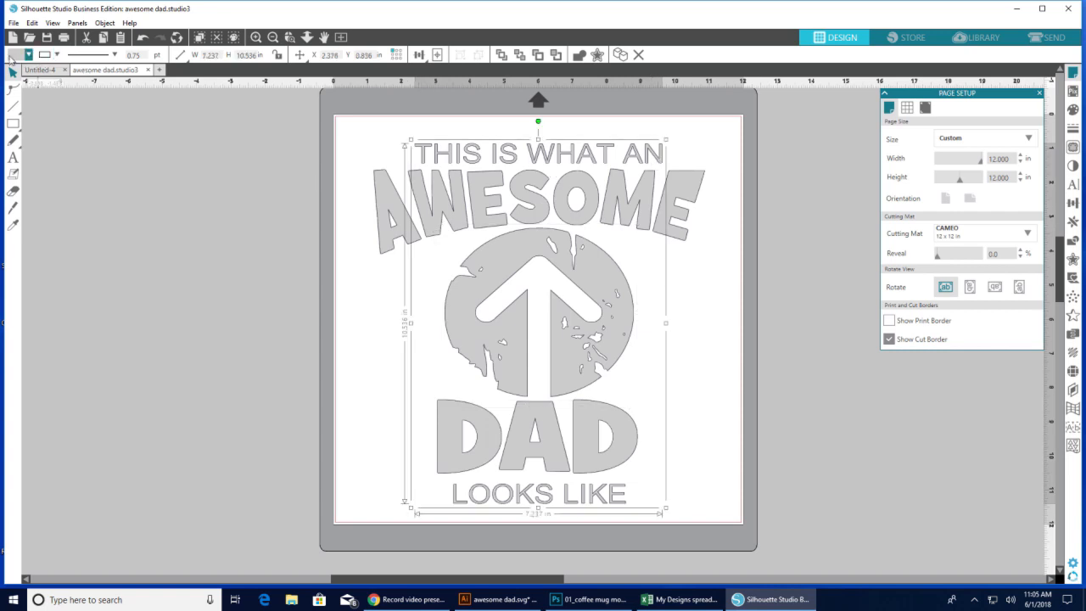
click(29, 54)
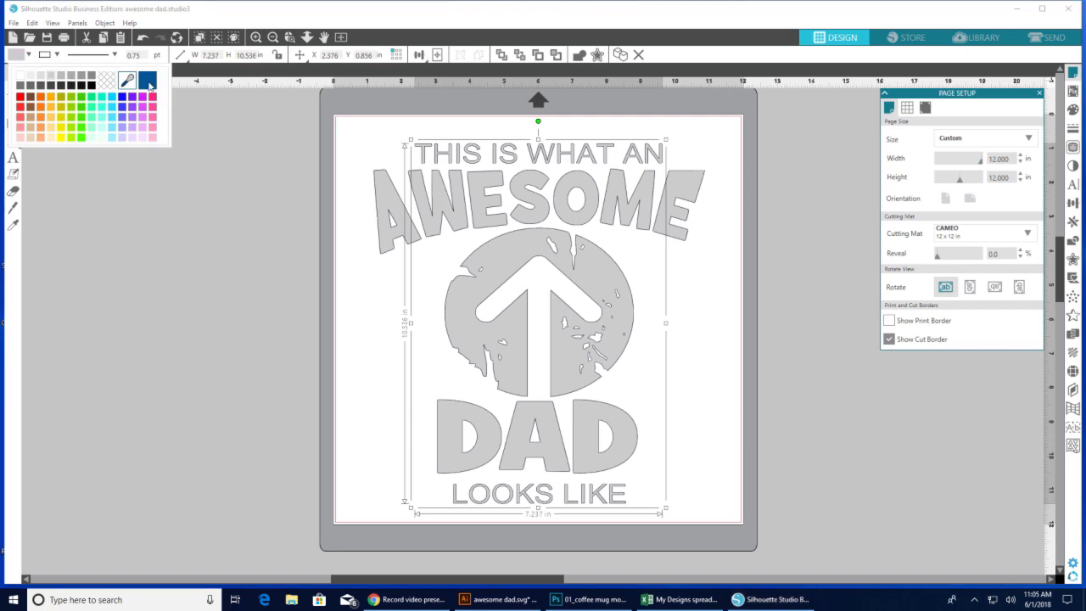
click(92, 76)
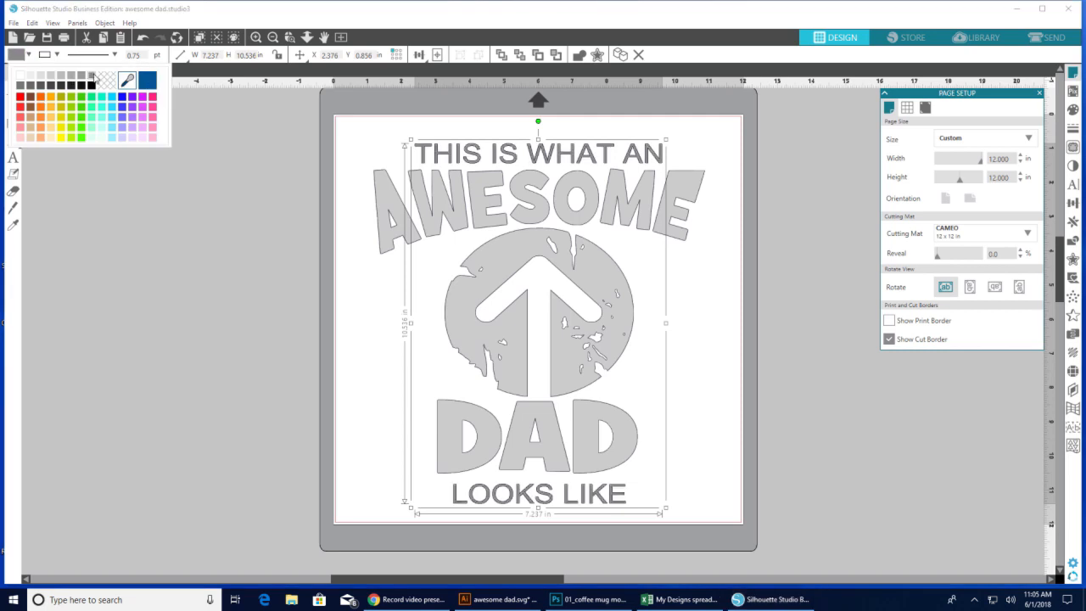
Step: Fill the AWESOME and DAD lettering with the dark blue custom color
click(689, 201)
click(688, 201)
click(688, 201)
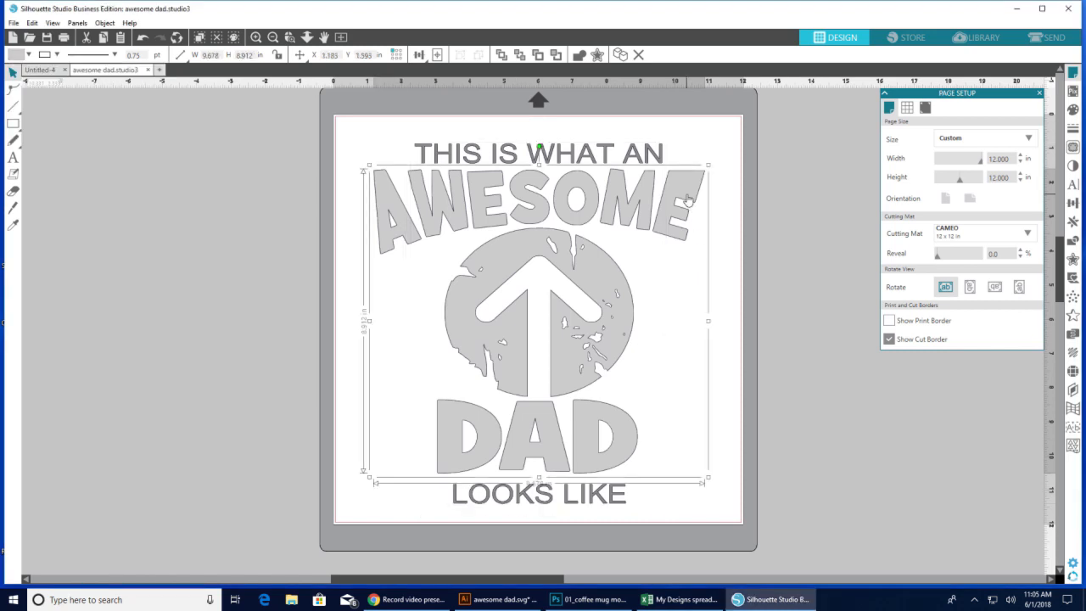
click(29, 55)
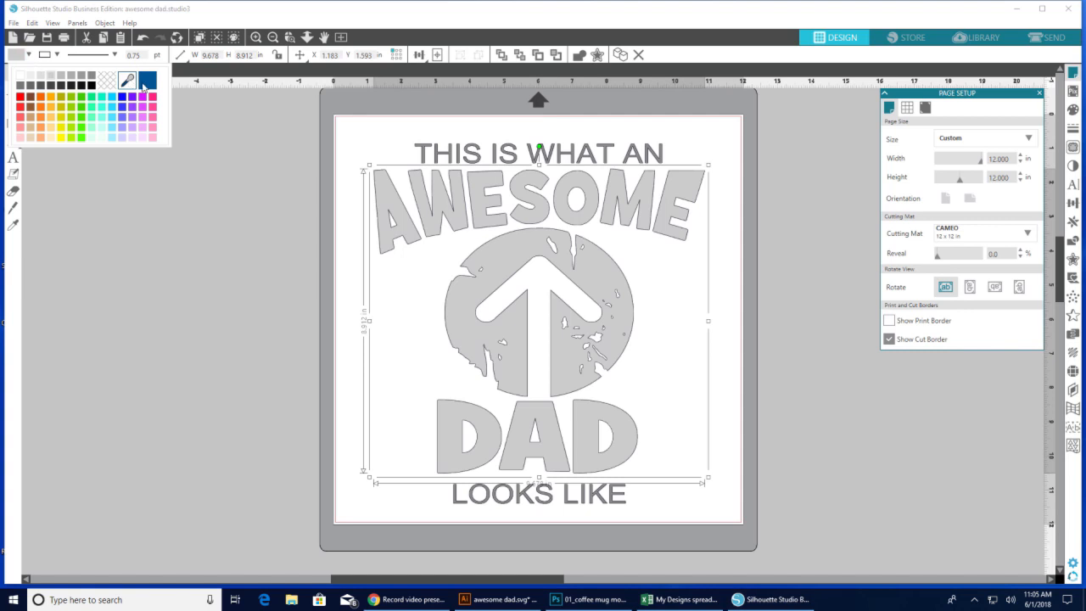
click(147, 80)
click(617, 302)
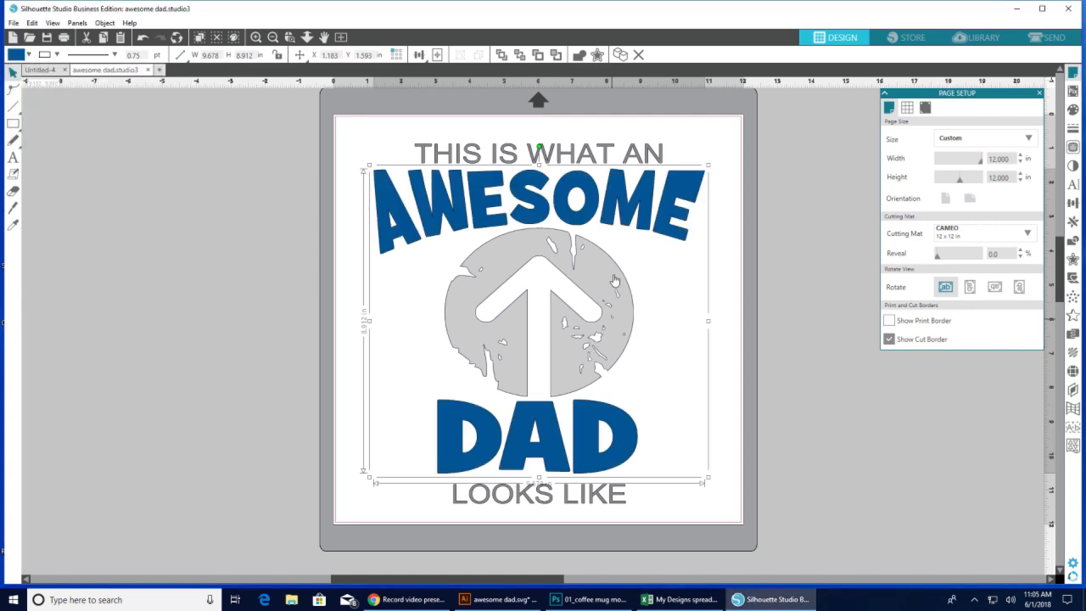
Step: Fill the distressed arrow circle with the same medium gray as the small text and deselect it
click(615, 280)
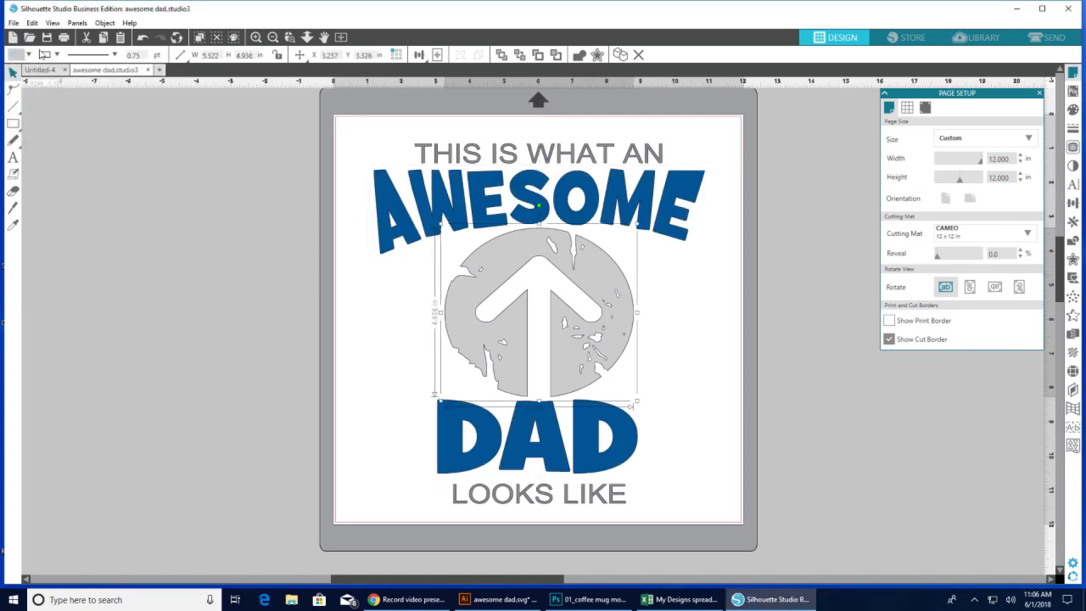
click(28, 55)
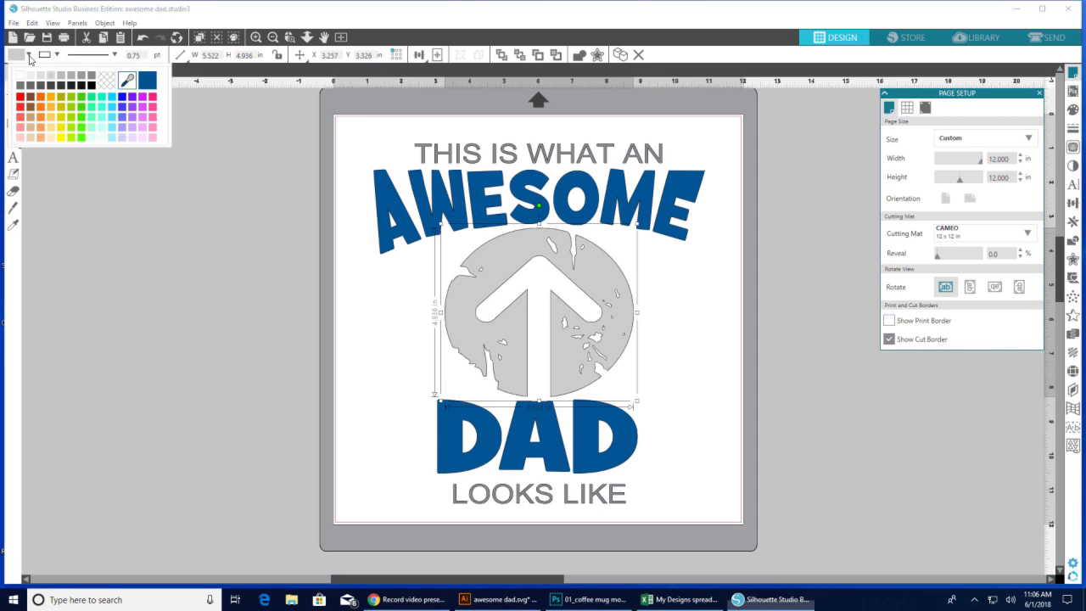
click(91, 78)
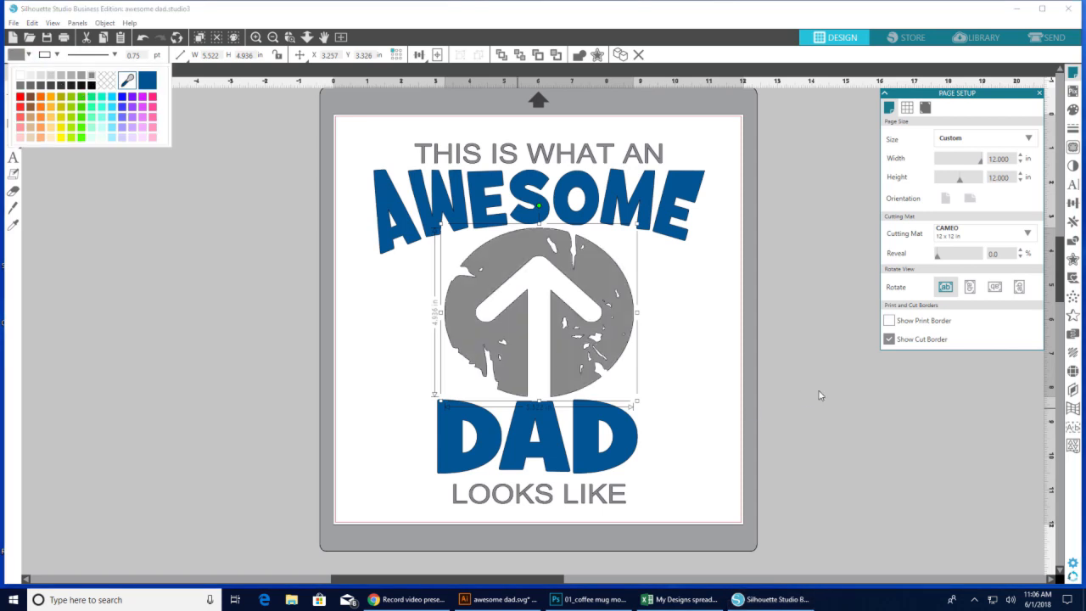
click(338, 299)
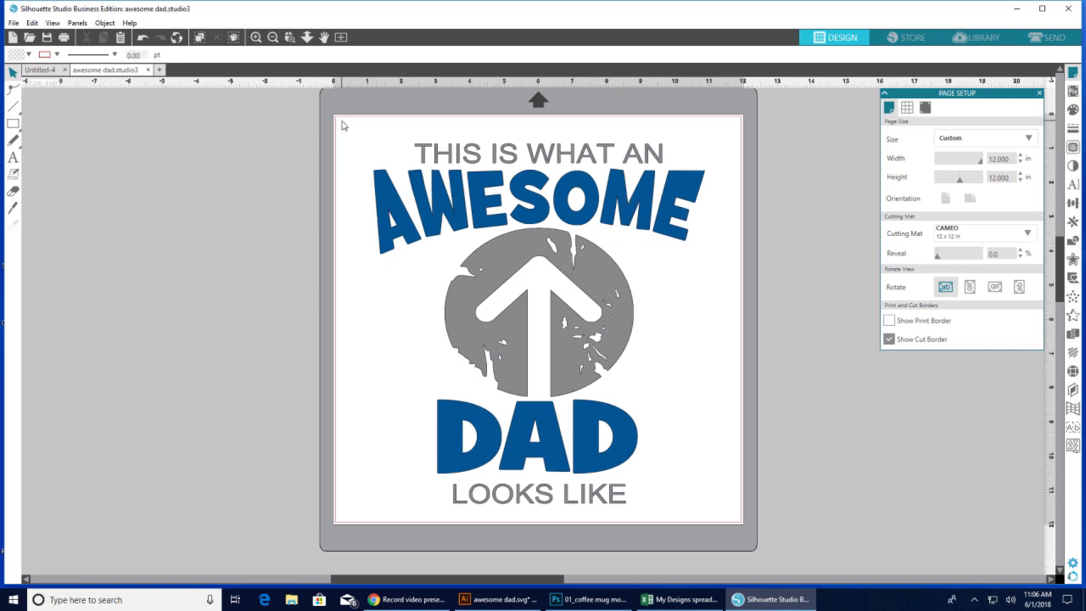
Step: Group all parts of the colored design and move it off the page to the left of the cutting mat
drag(342, 126, 713, 504)
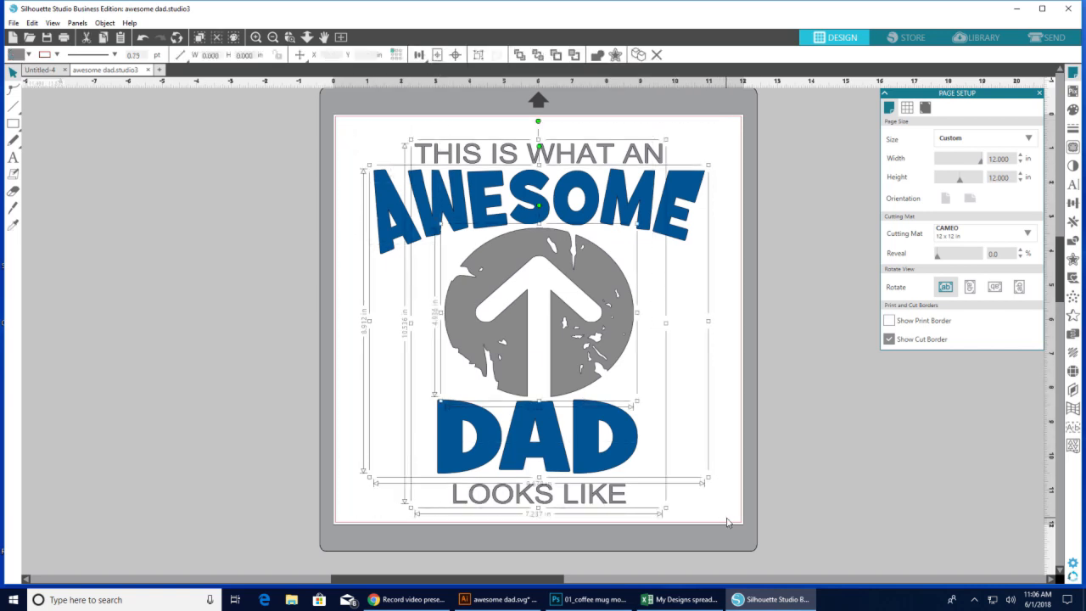
right_click(727, 523)
click(783, 395)
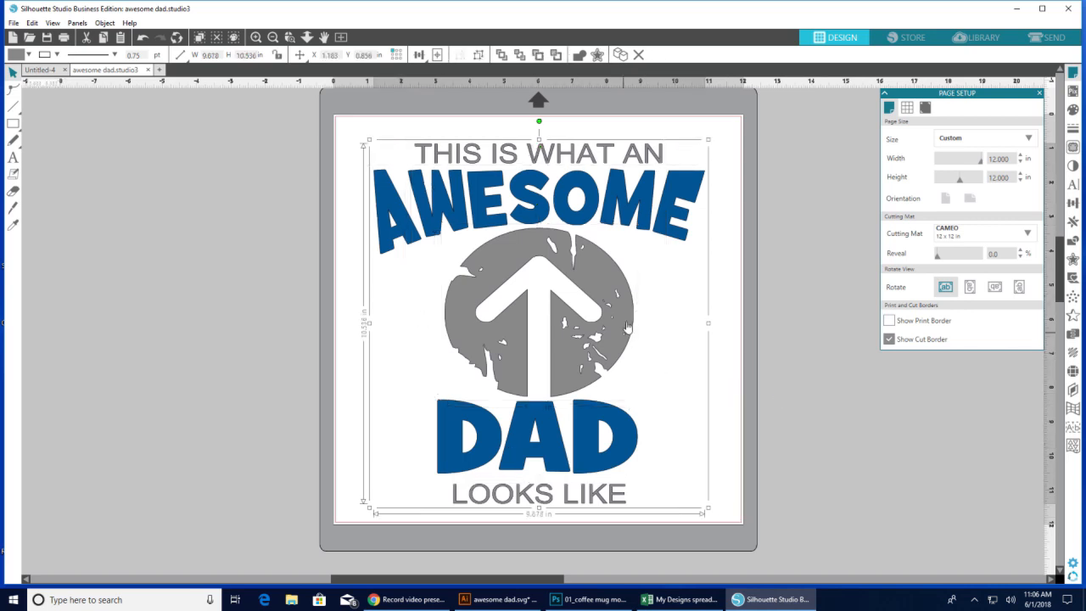
drag(627, 327, 195, 298)
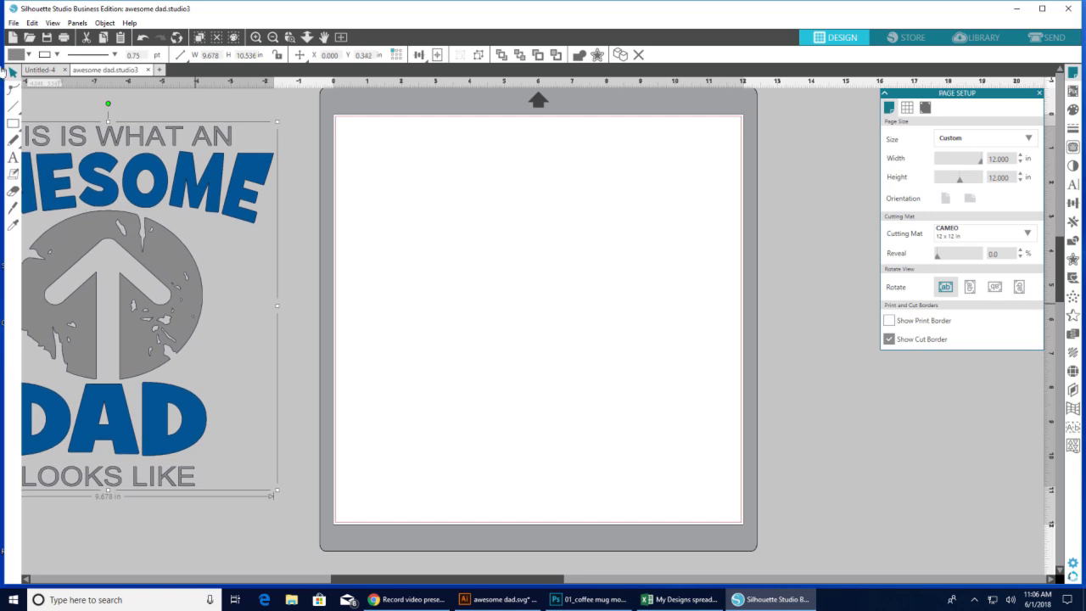
Step: Merge awesome dad.dxf from the DXF subfolder of the Awesome Dad folder into the current document
click(13, 23)
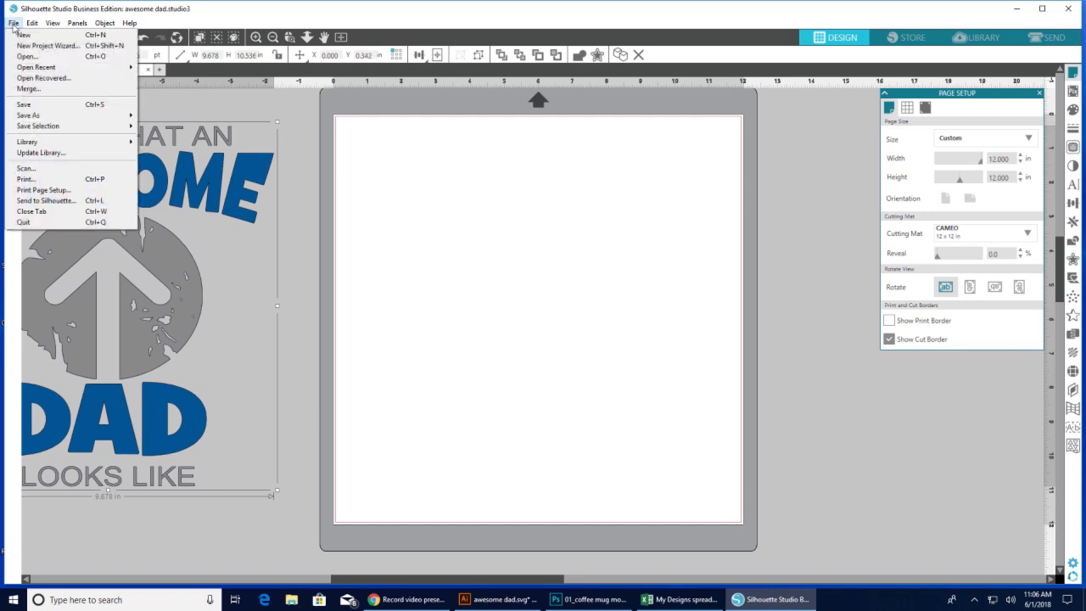
click(23, 90)
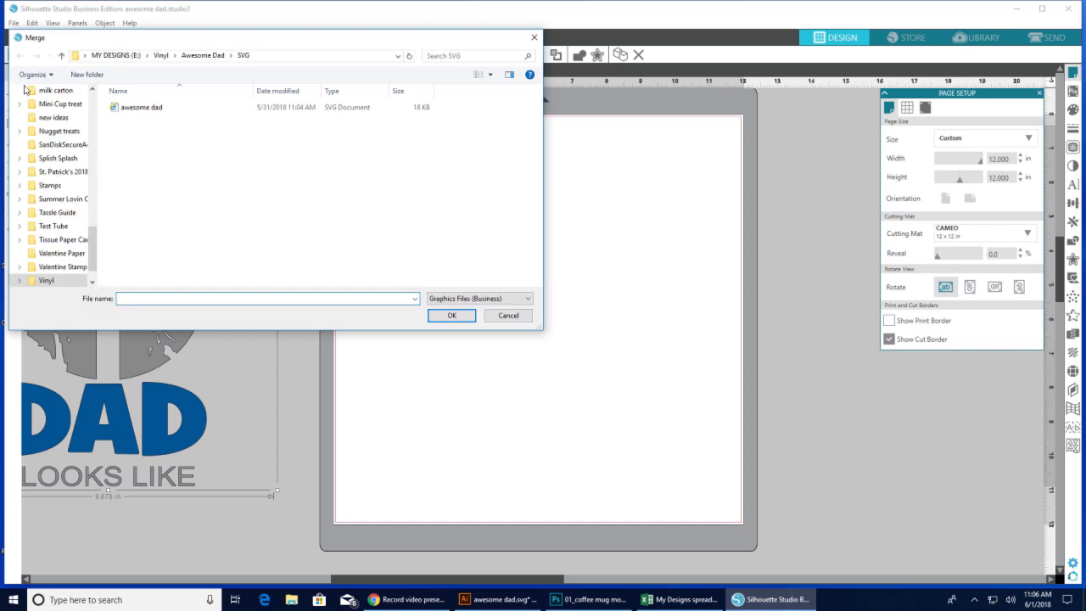
click(202, 58)
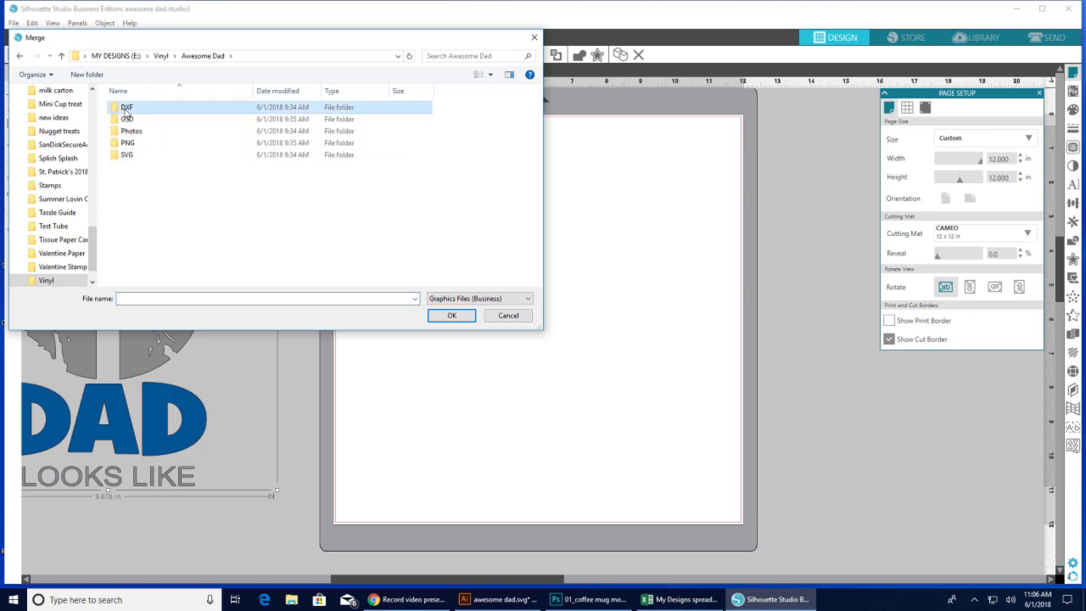
double_click(125, 108)
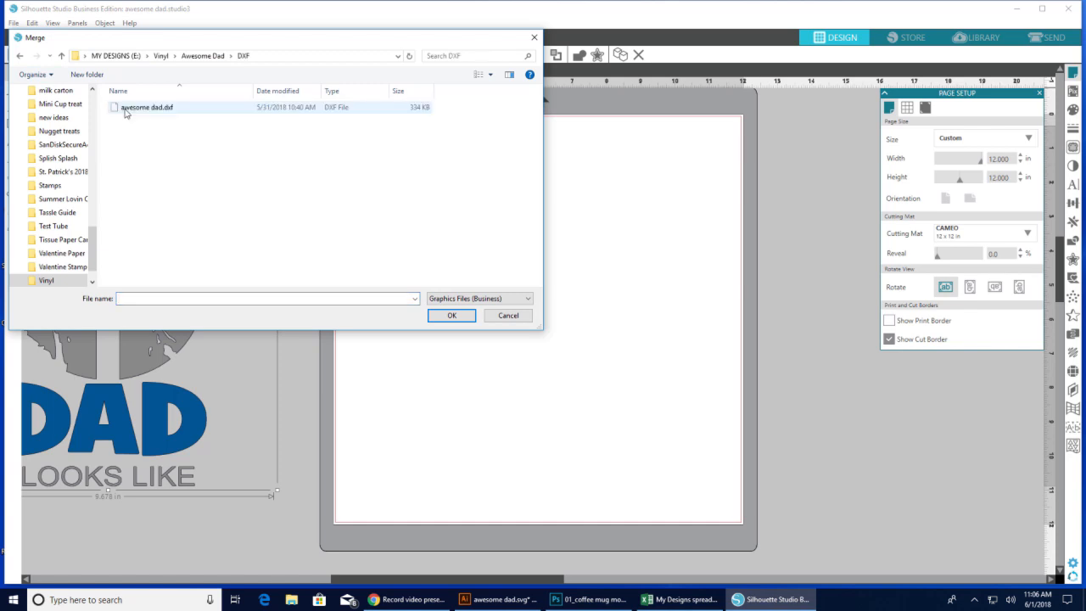
click(126, 109)
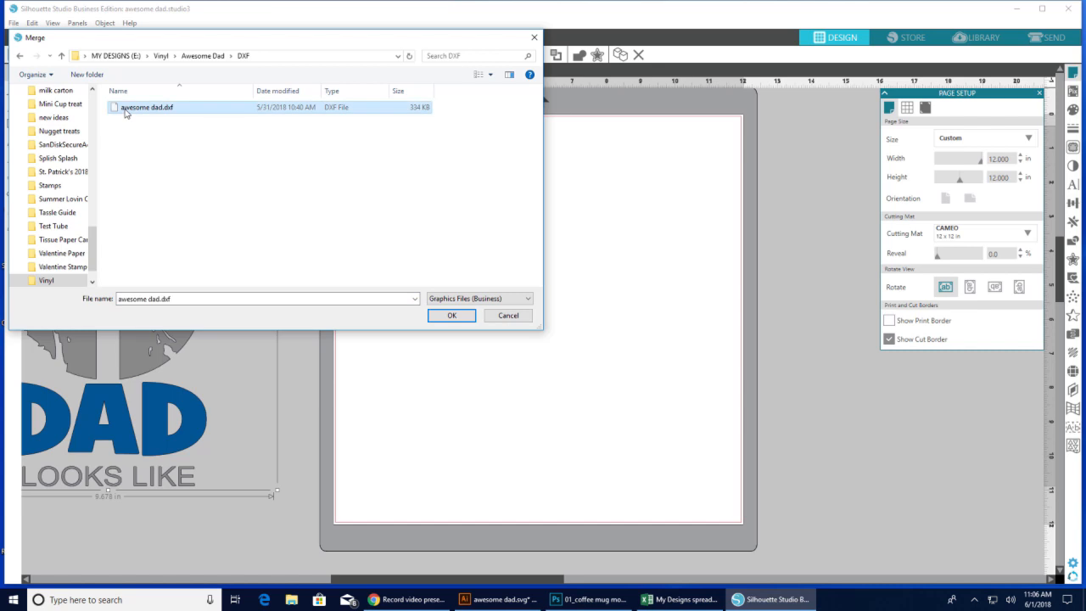
click(451, 316)
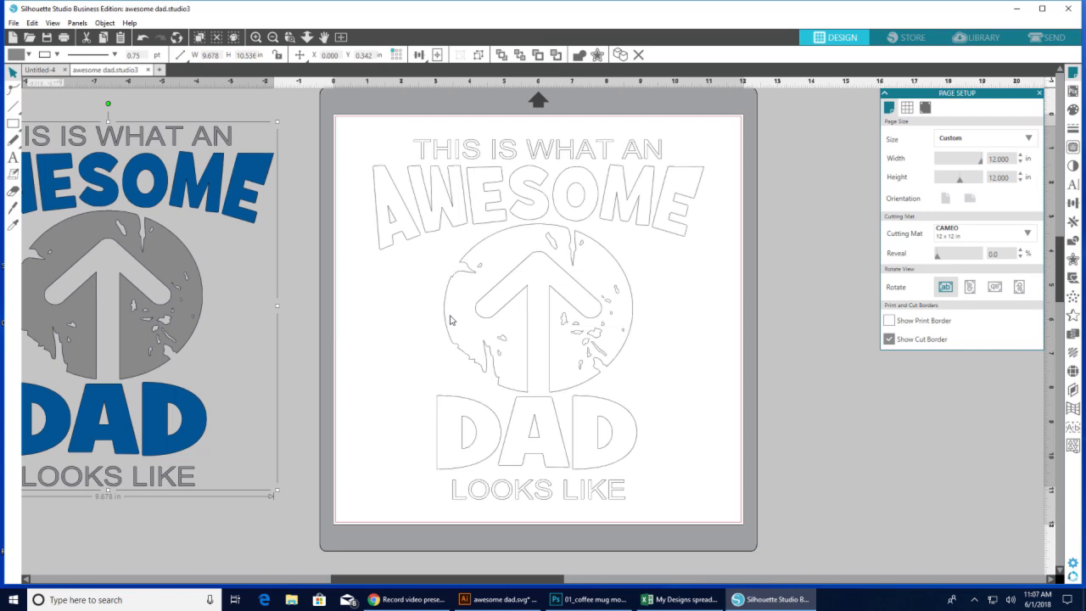
Step: Select all the letter outlines of the word AWESOME in the DXF design, including their inner cutouts, and group them
click(415, 244)
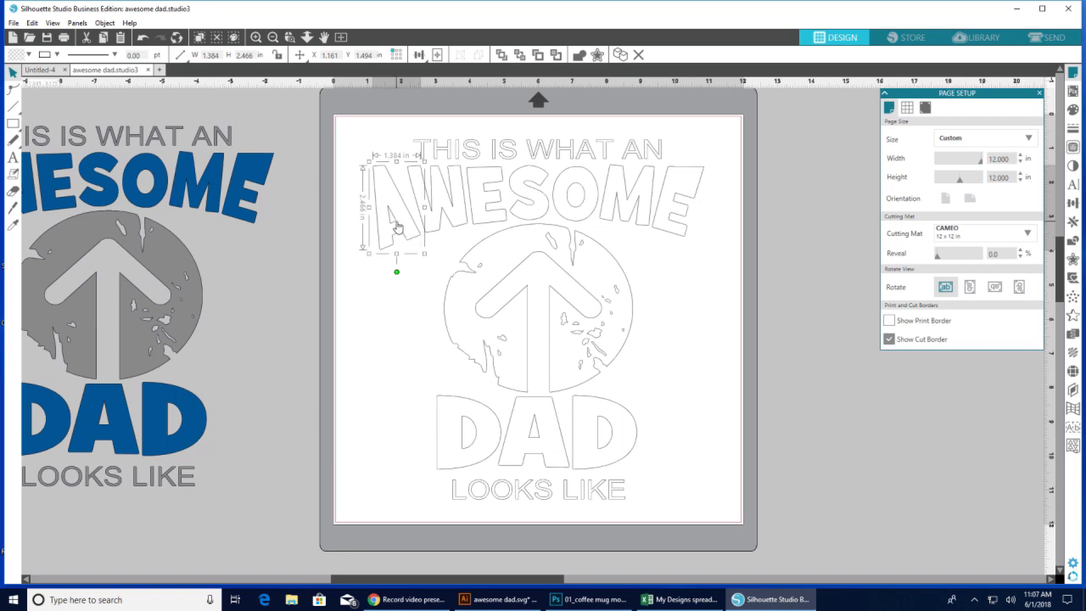
click(396, 228)
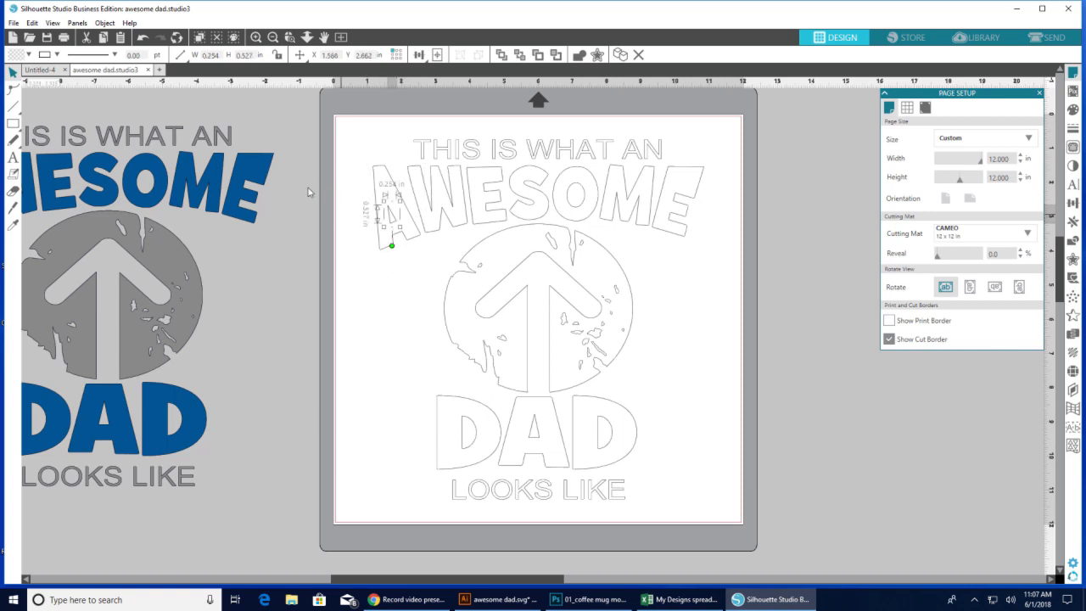
drag(361, 210, 714, 214)
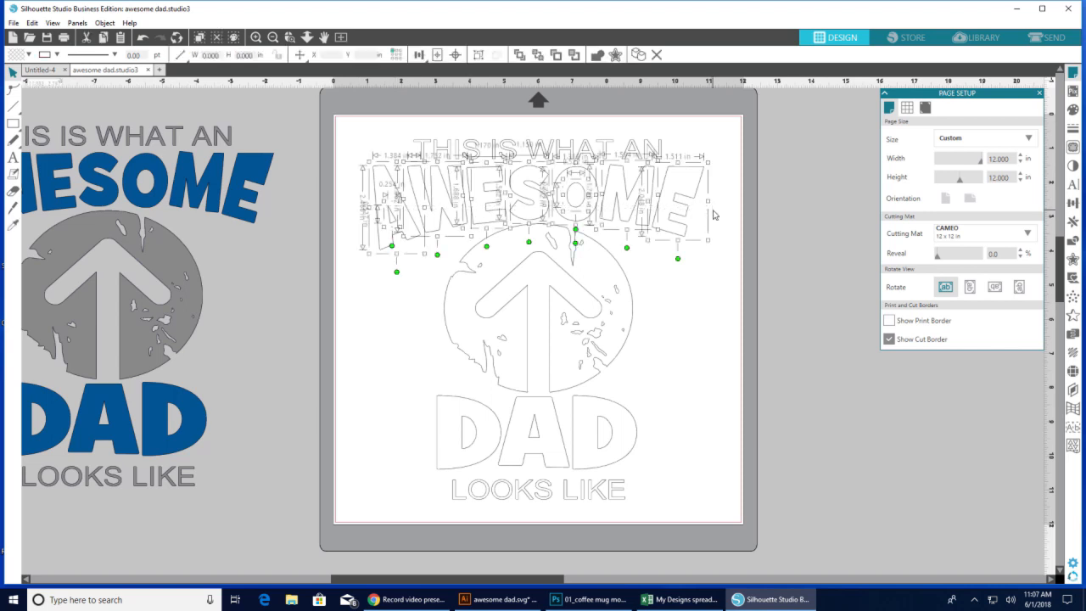
right_click(714, 215)
click(754, 396)
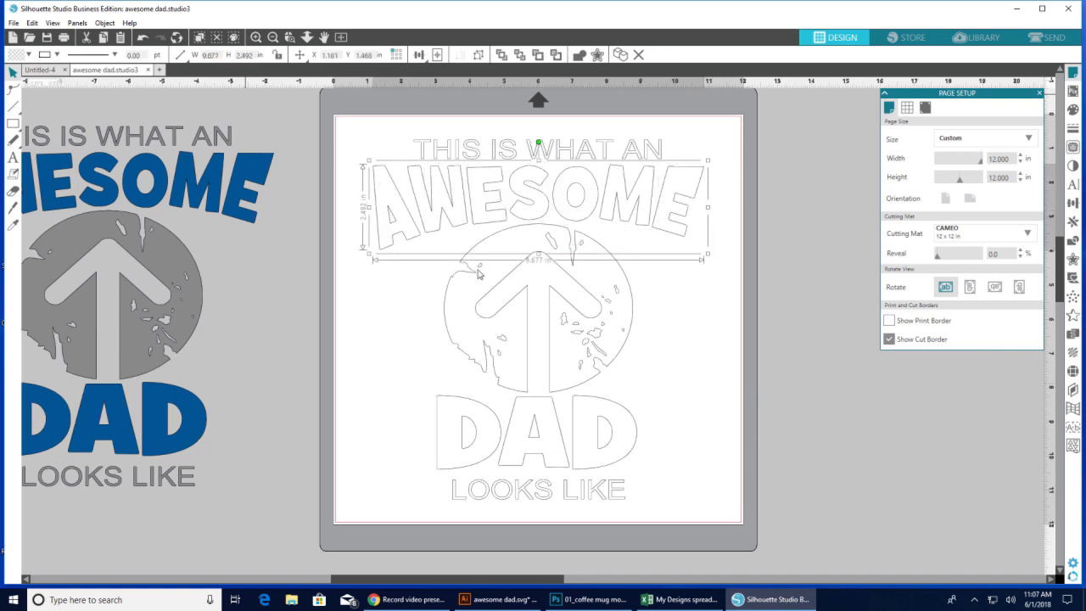
Step: Group the whole DXF design, move it off the page to the right of the cutting mat, and close the page setup options
drag(354, 133, 701, 508)
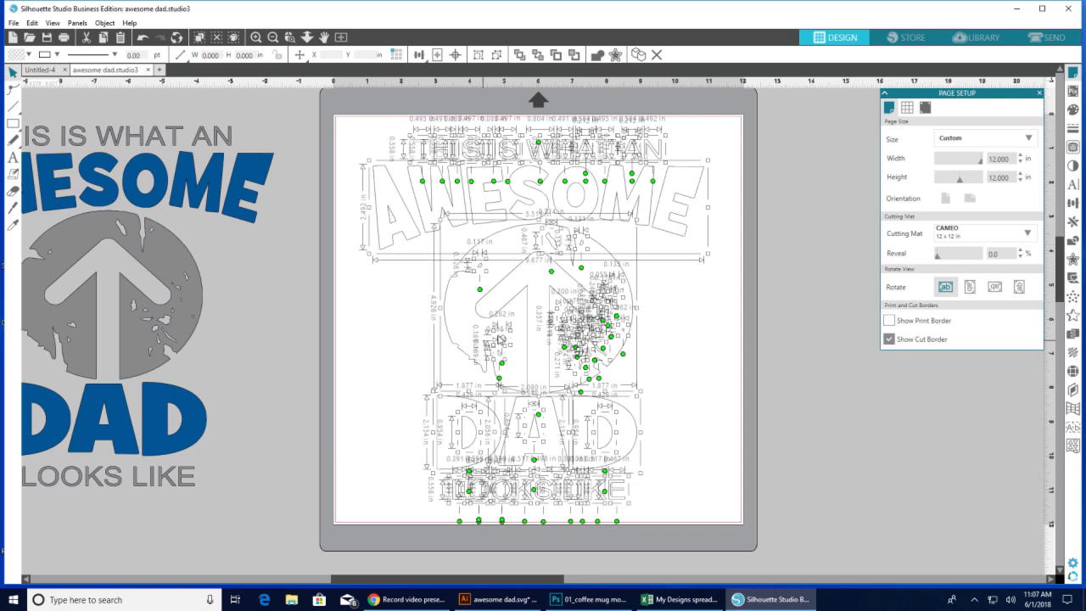
right_click(709, 354)
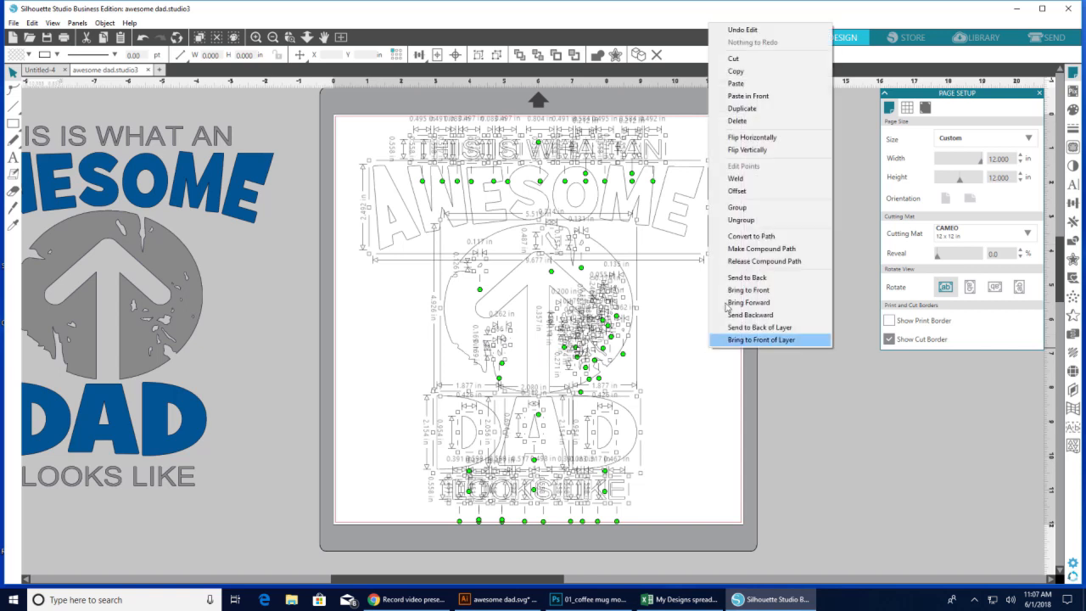
click(769, 212)
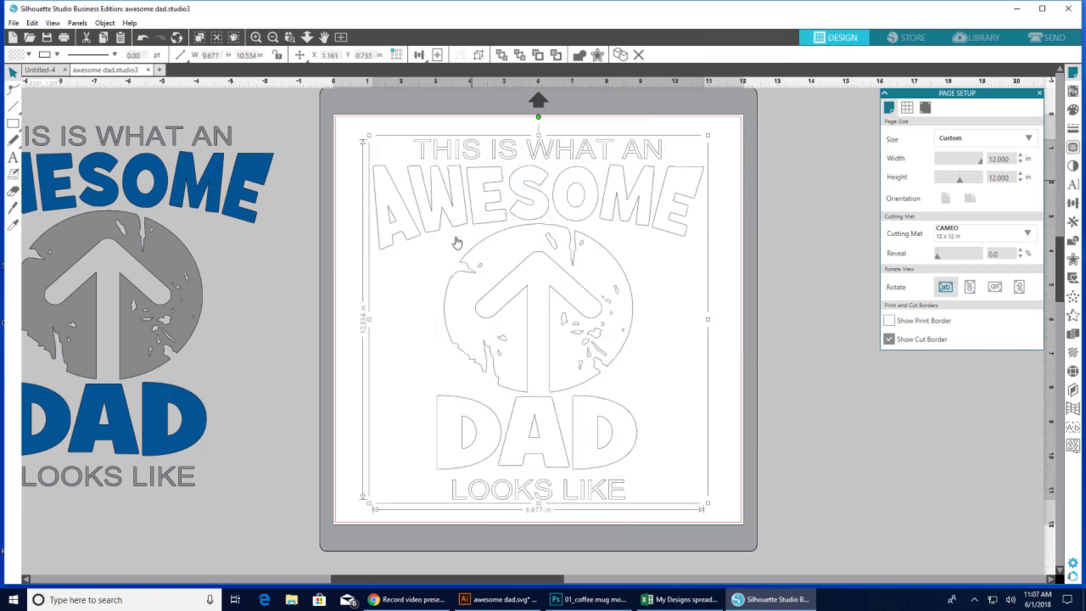
drag(525, 226, 942, 199)
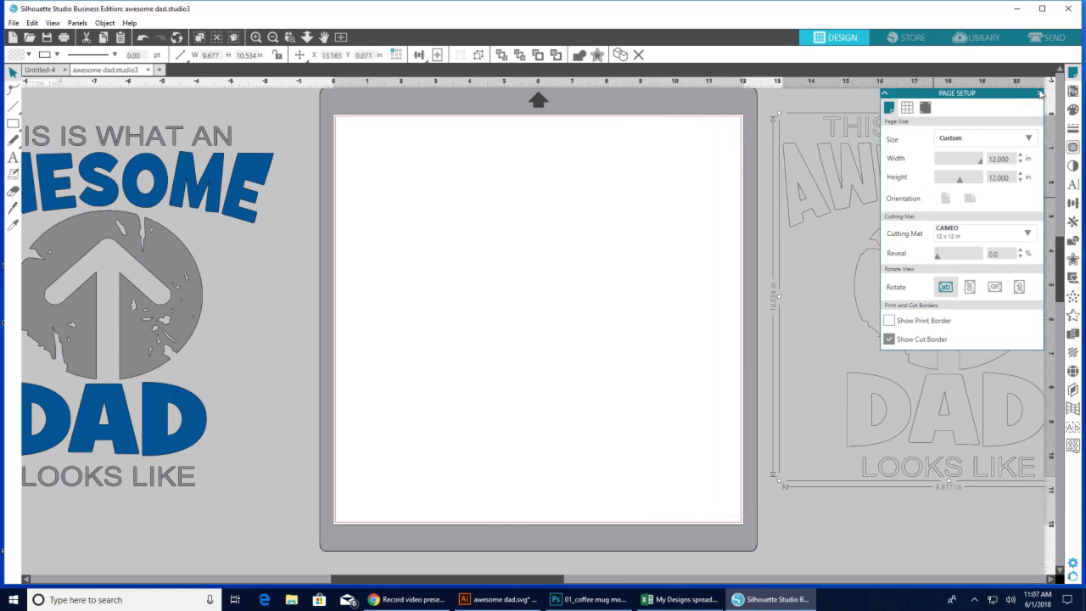
click(1039, 93)
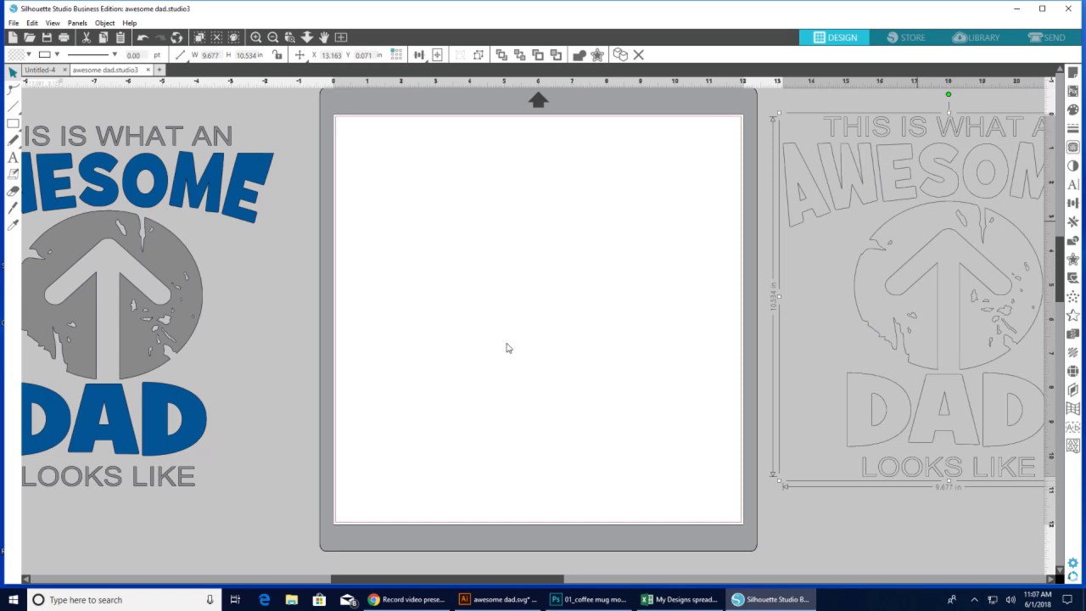
Step: Merge the Awesome Dad file from the GSD subfolder of the Awesome Dad folder into the current document
click(14, 24)
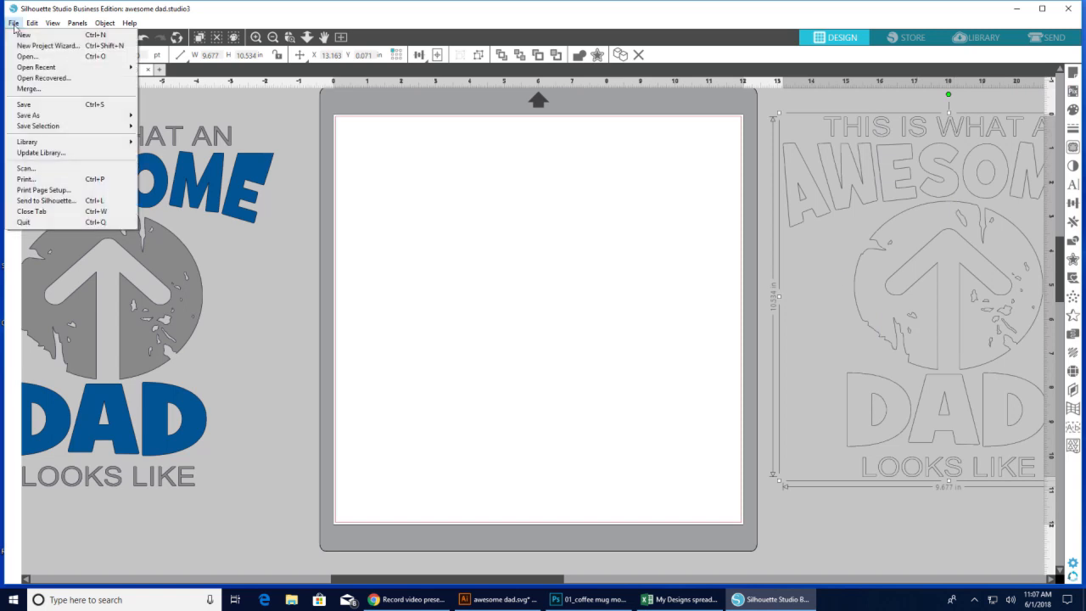
click(28, 89)
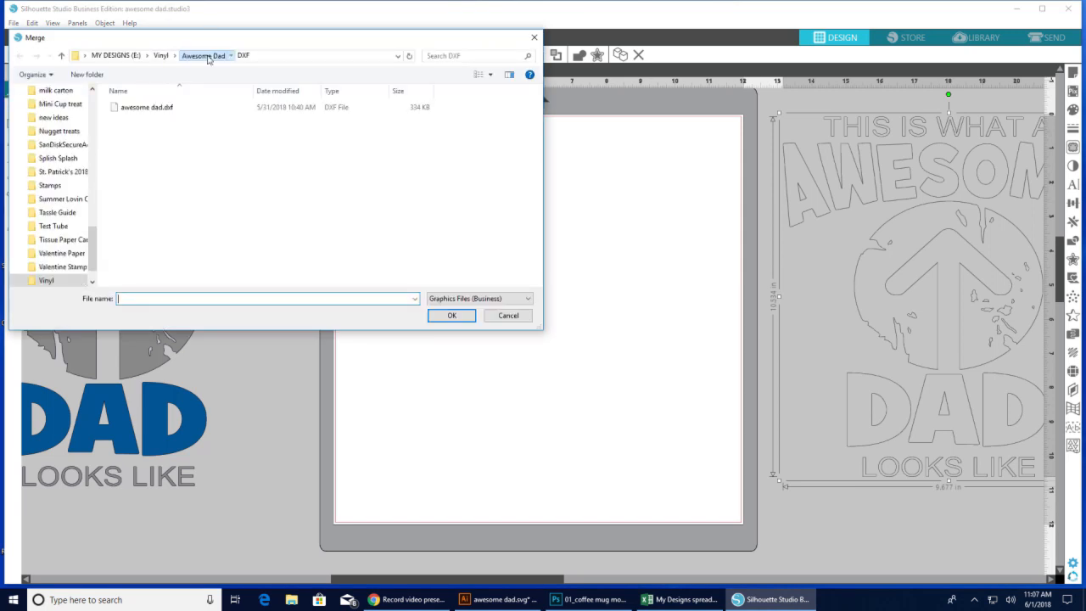
click(206, 56)
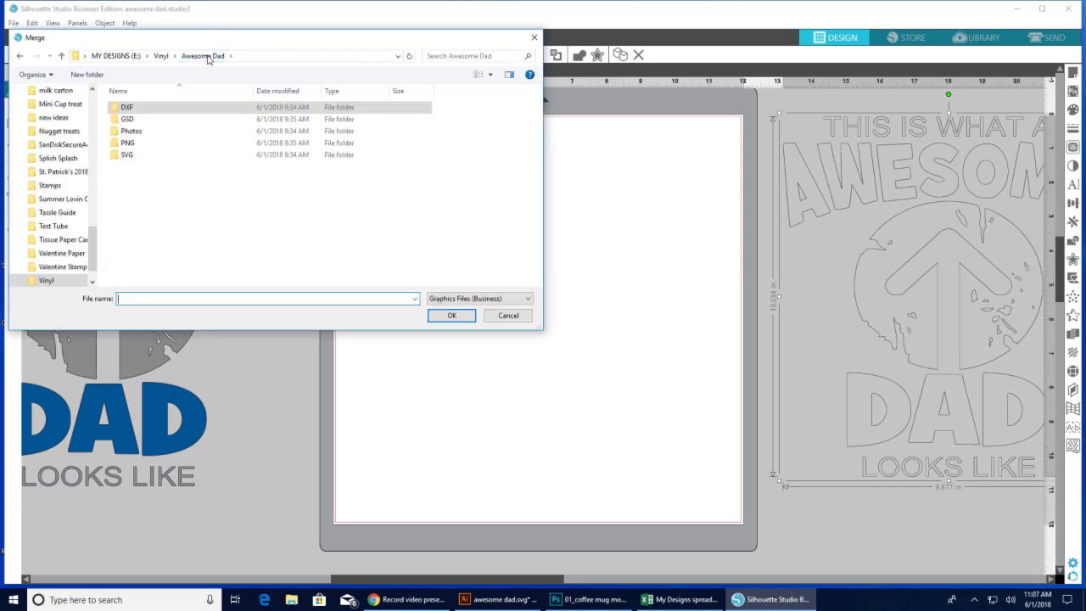
double_click(137, 121)
click(133, 109)
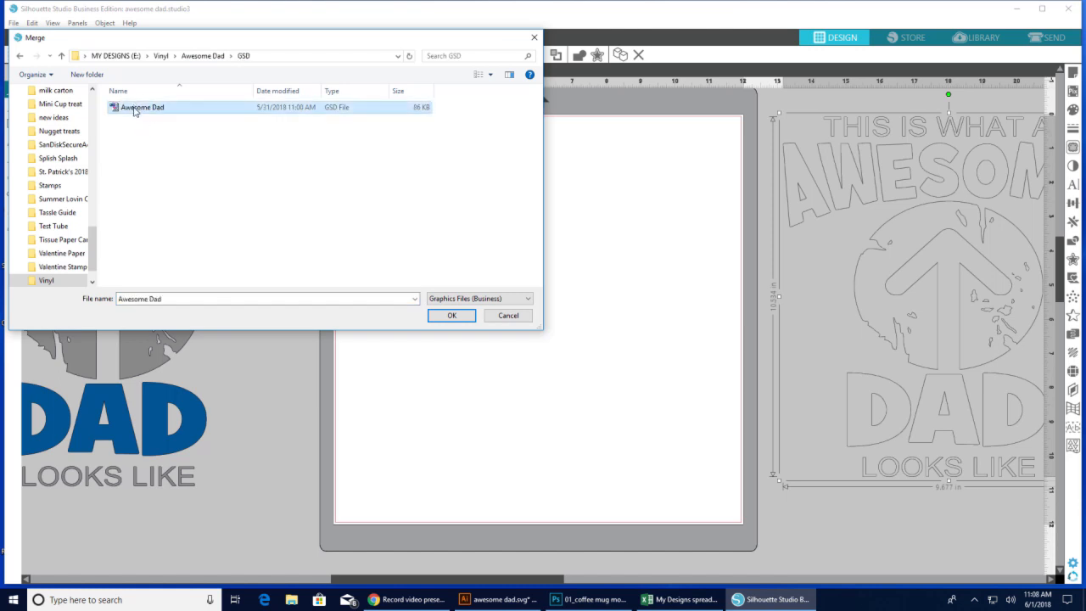
click(453, 316)
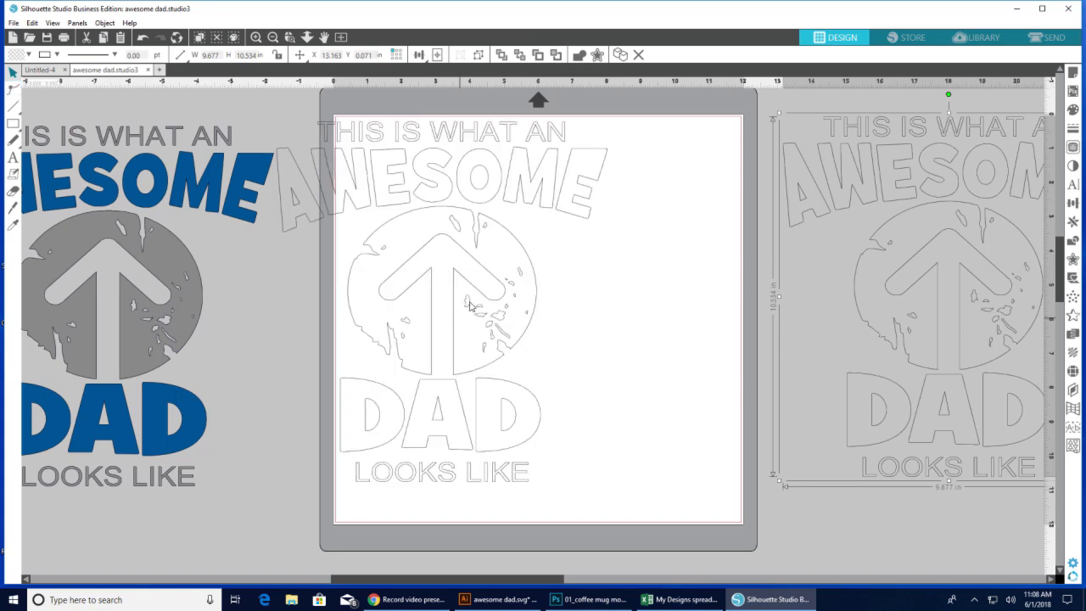
Step: Group all parts of the merged GSD design, deselect it, and center the design on the page
click(521, 278)
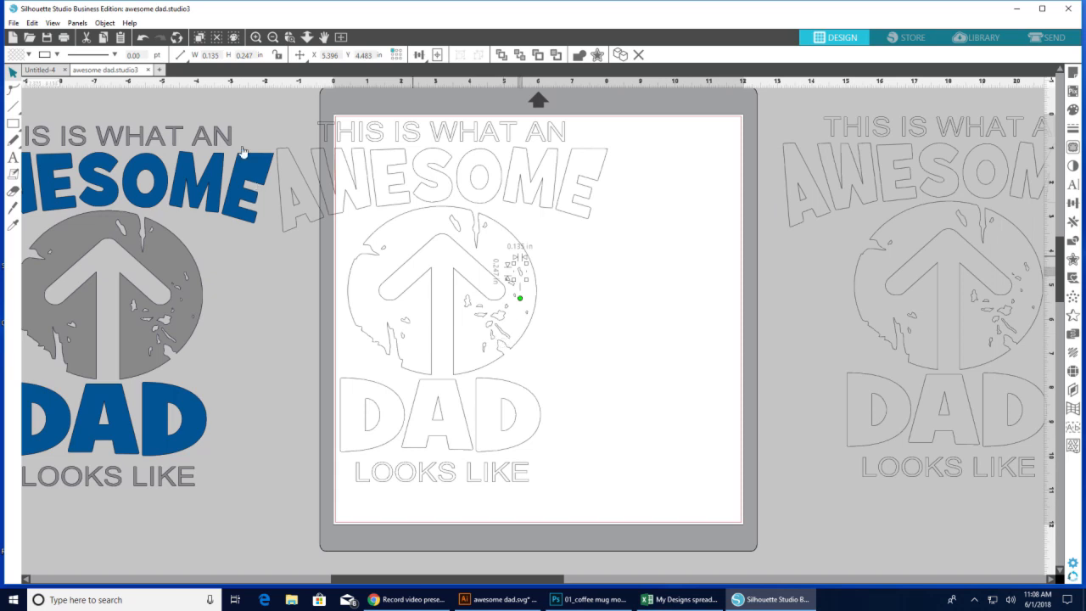
drag(281, 94, 601, 489)
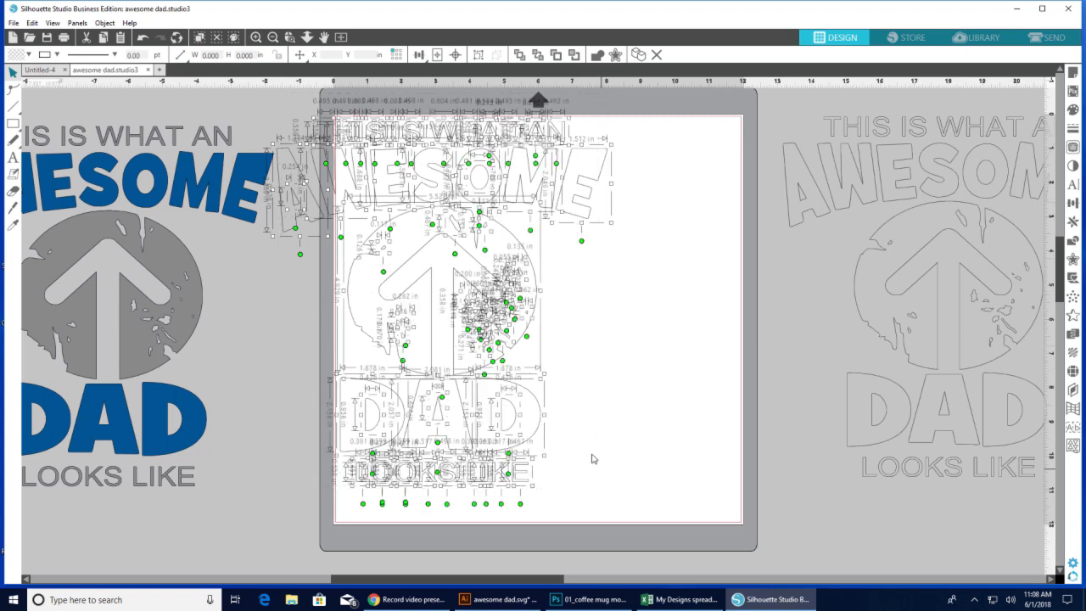
right_click(592, 458)
click(632, 338)
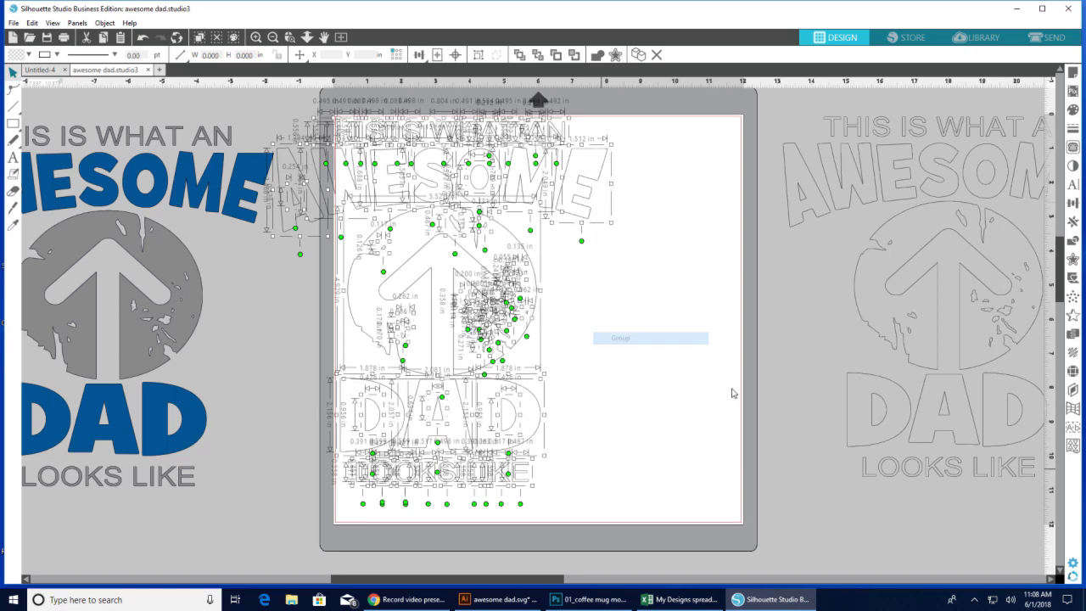
click(727, 391)
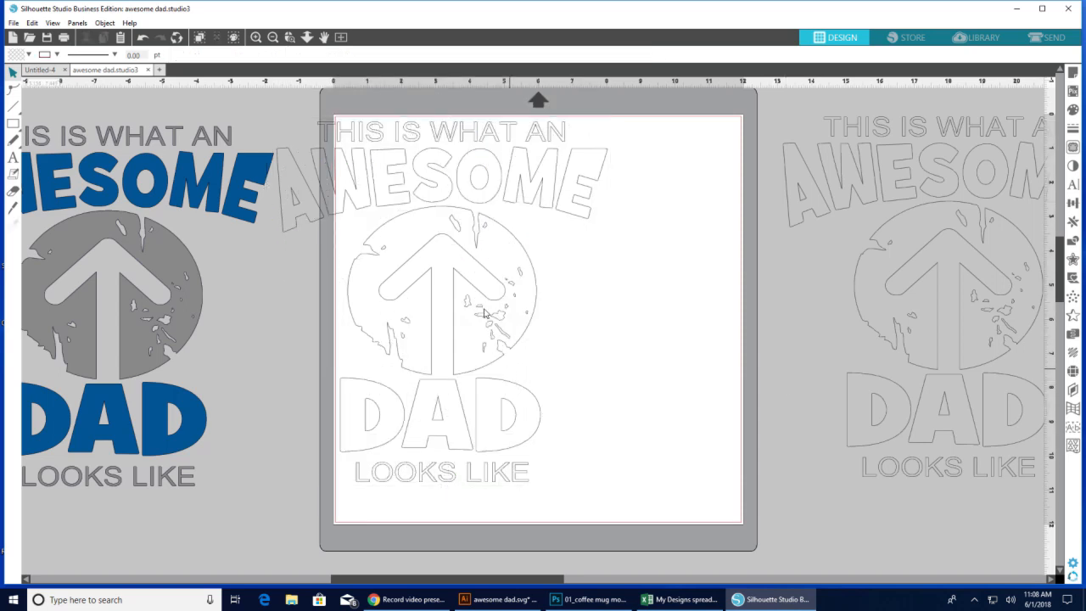
drag(487, 302, 588, 316)
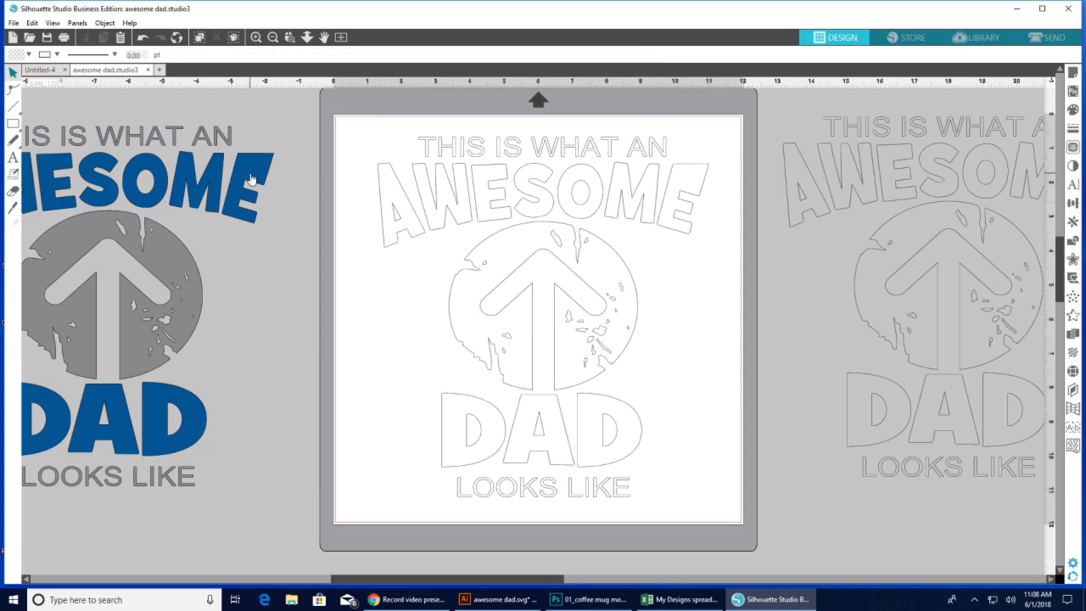
Step: Move the colored SVG design and the DXF design in closer beside the page, lining the colored one up with the centered design
drag(279, 188, 433, 197)
click(891, 207)
mouse_move(891, 207)
mouse_down()
mouse_move(854, 206)
mouse_move(863, 202)
mouse_up()
click(863, 202)
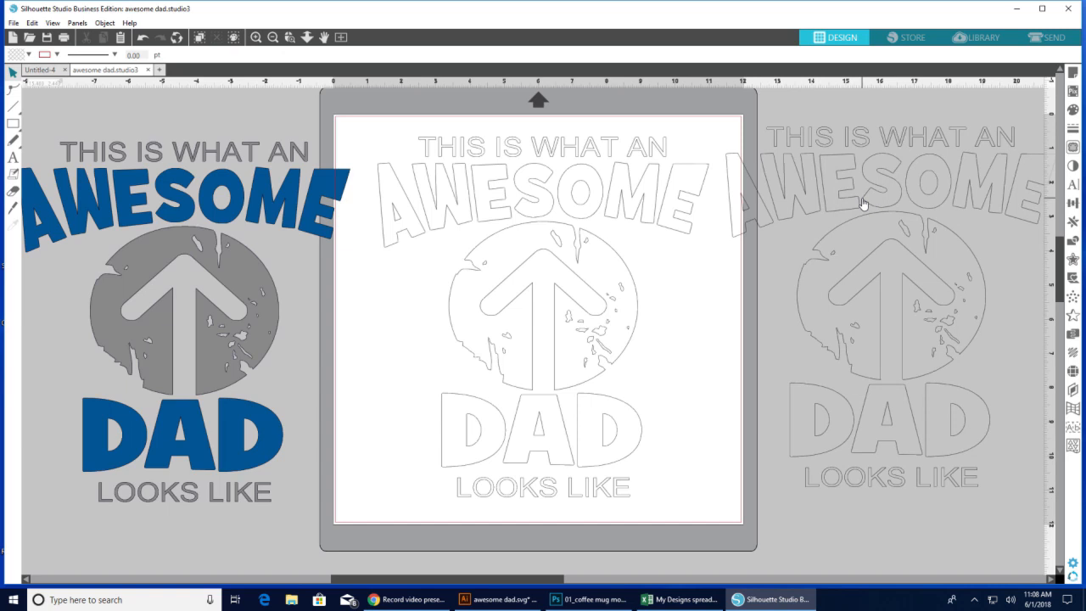
click(236, 196)
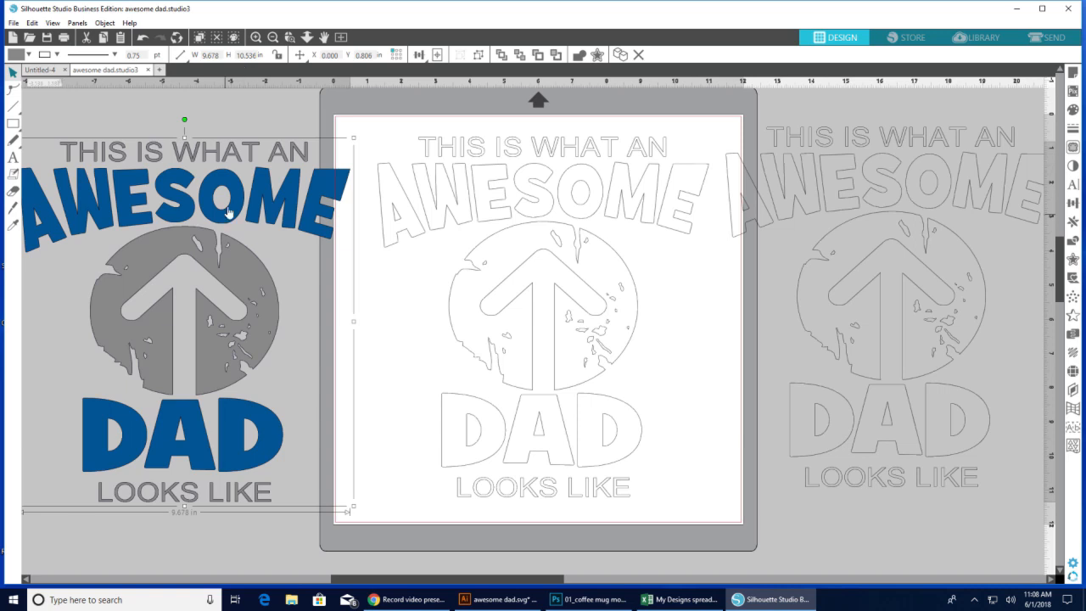
key(Up)
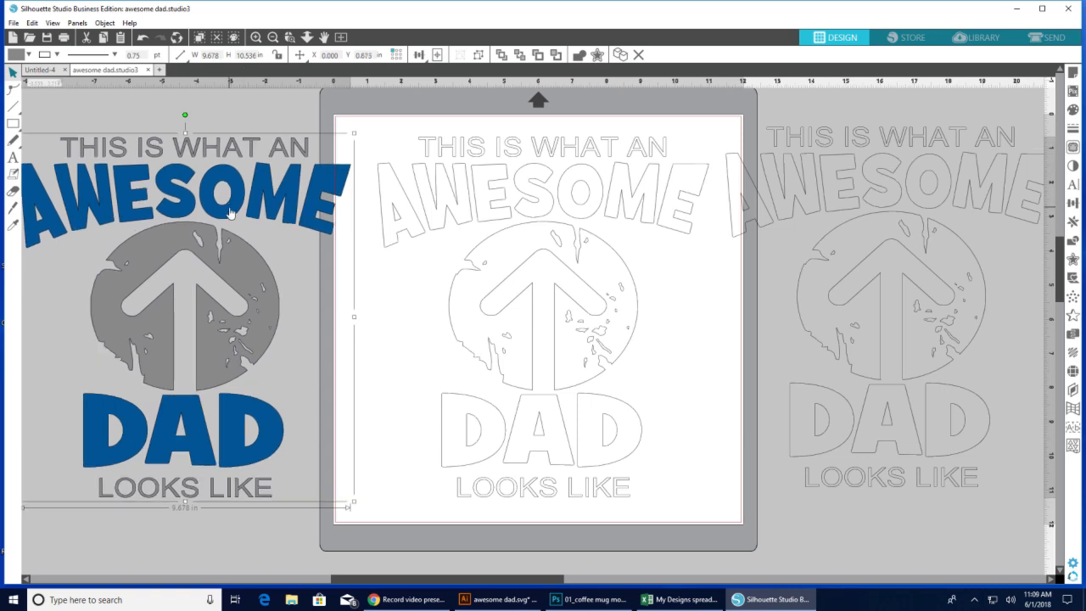
Step: Compare the three versions by selecting each design, trying the colored SVG one over the page and returning it beside the mat
click(887, 207)
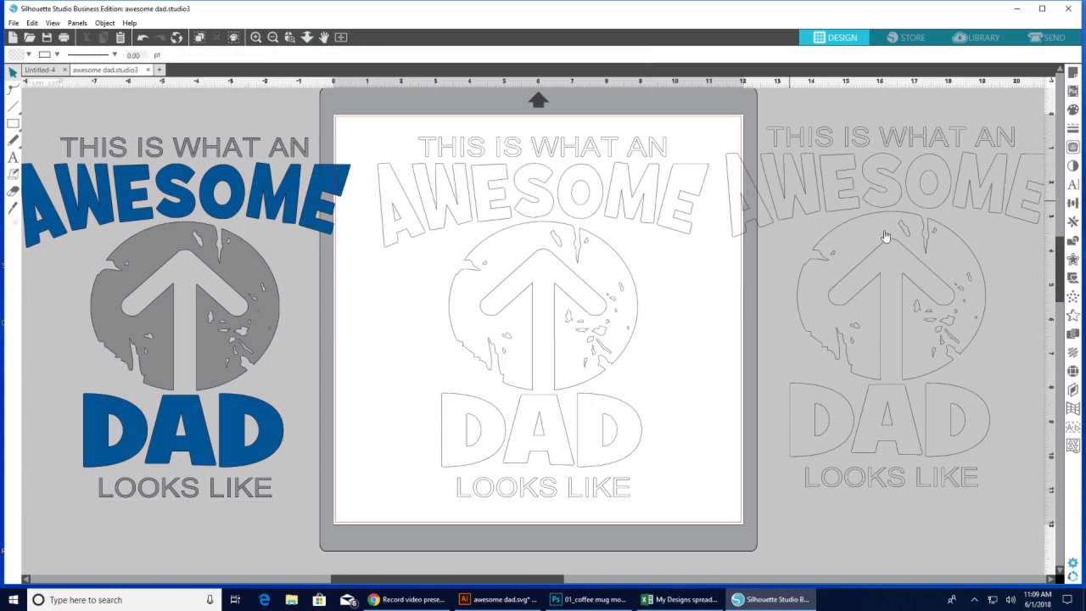
click(887, 212)
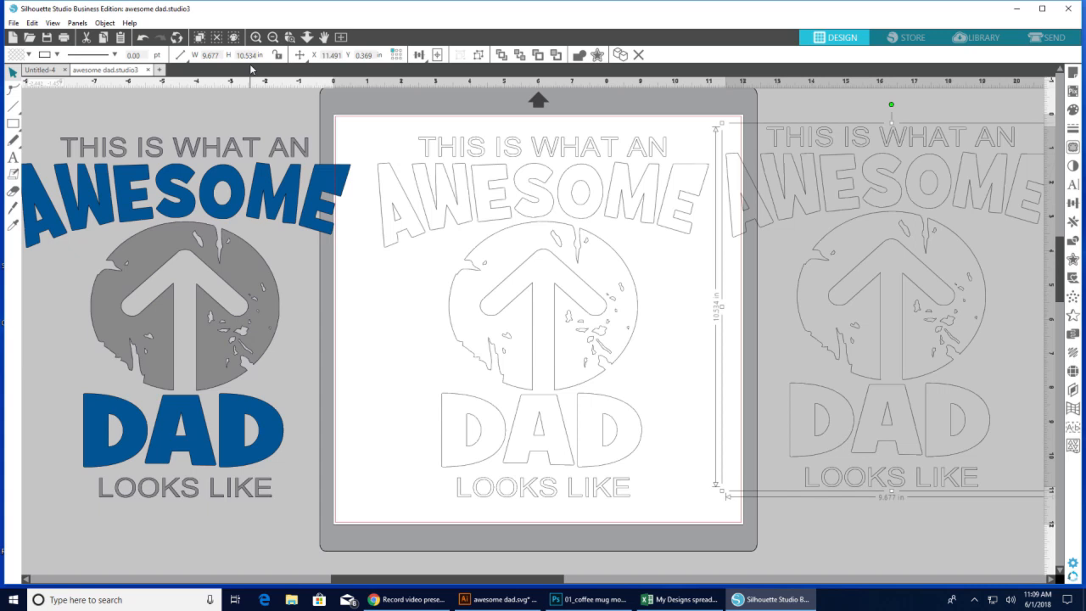
click(552, 218)
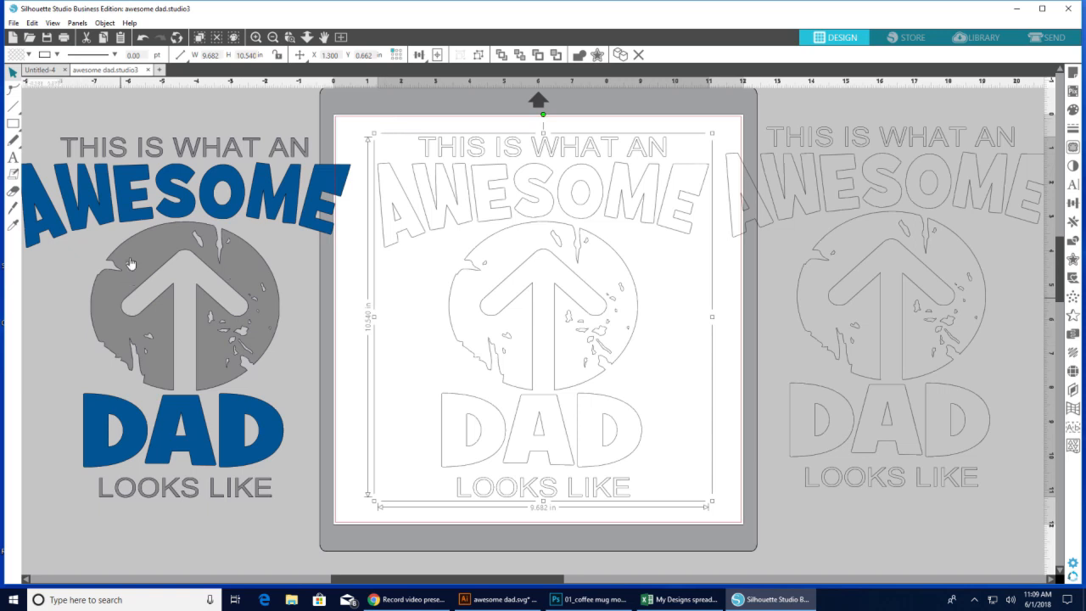
click(242, 259)
drag(243, 259, 632, 260)
drag(503, 264, 105, 256)
click(891, 244)
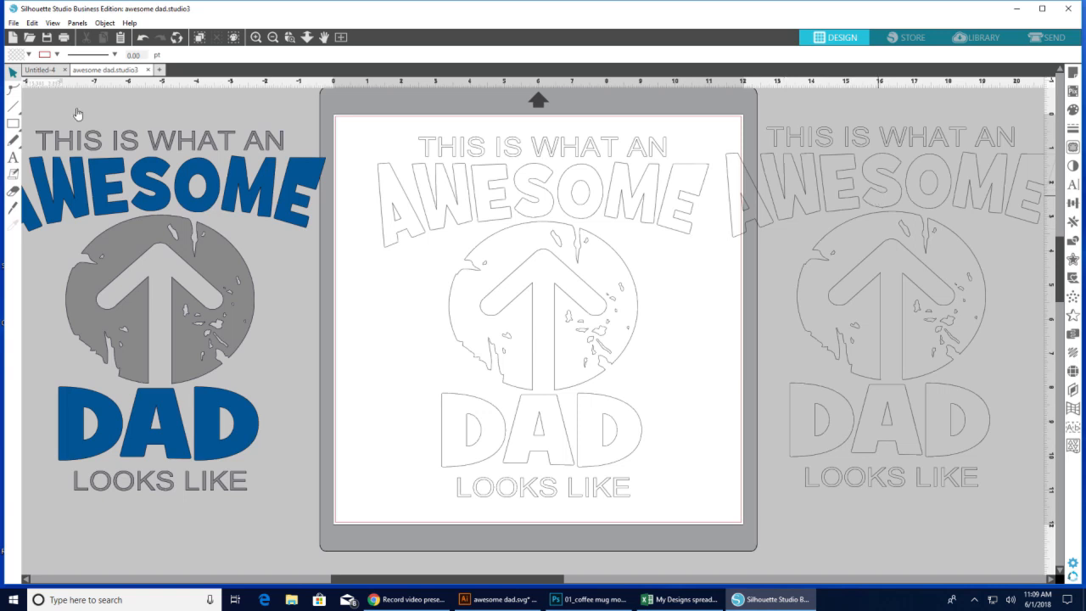
Step: Switch to the Untitled-4 document and shift its gray design slightly lower on the page
click(41, 73)
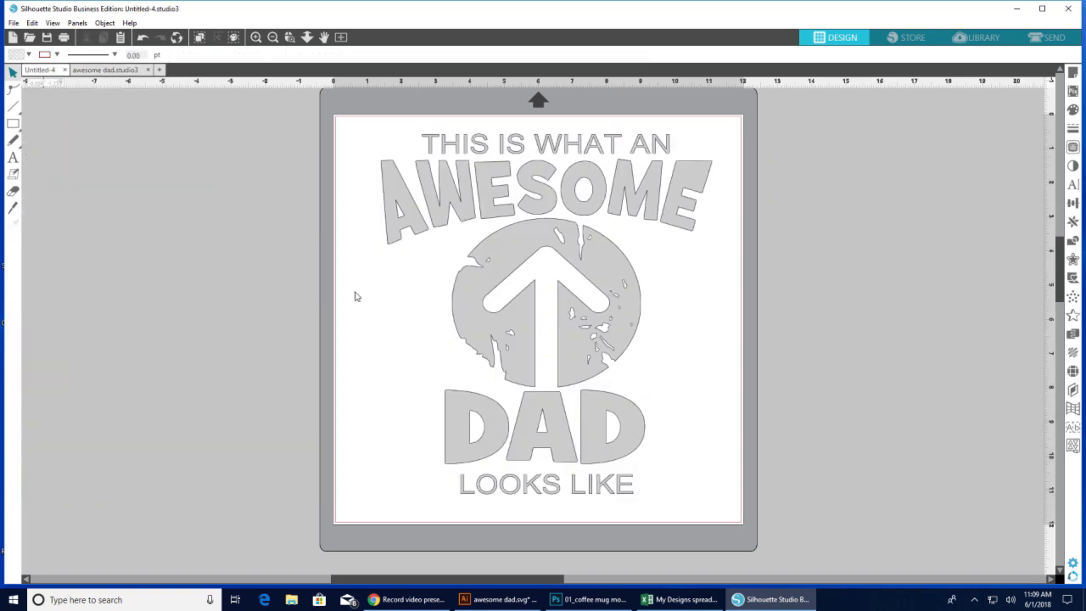
click(553, 244)
drag(553, 244, 552, 253)
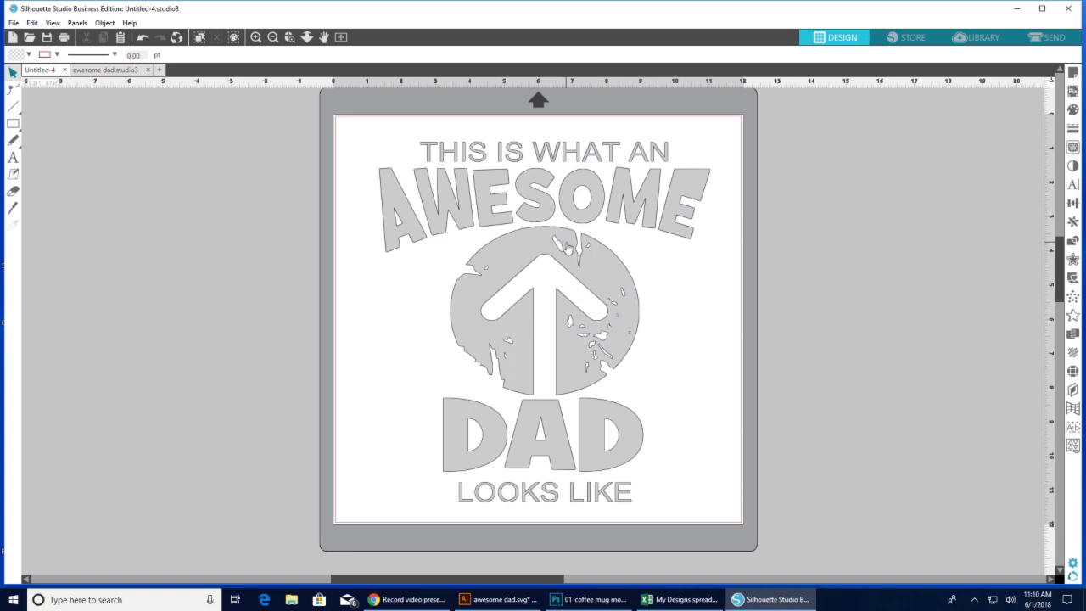
Step: Start sending the unmirrored design to the CAMEO 3 to view the mirroring choices, and return to the design workspace without sending
click(1055, 39)
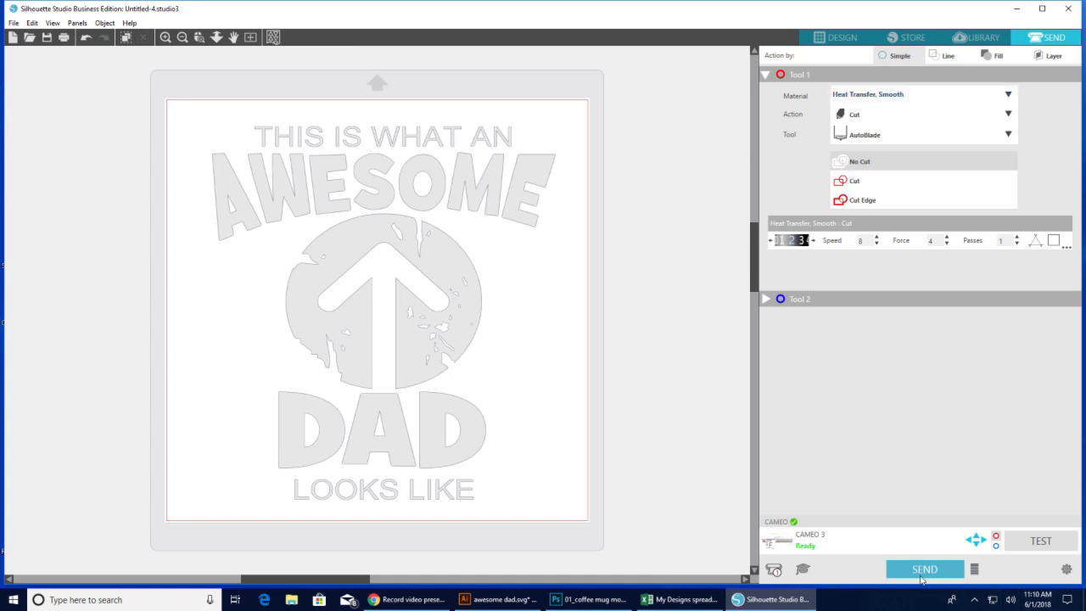
click(923, 573)
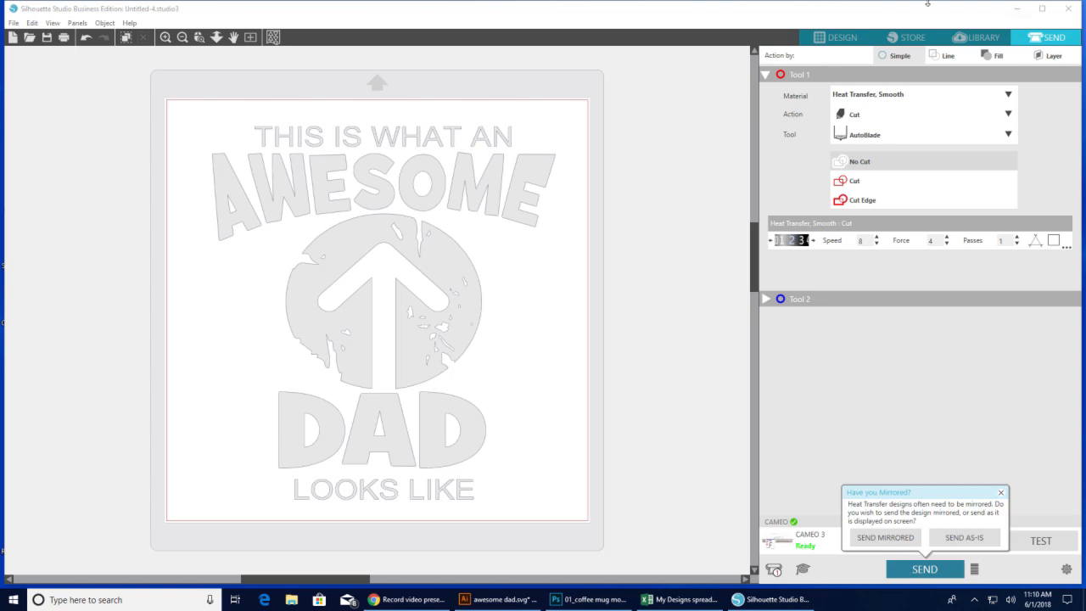
click(833, 39)
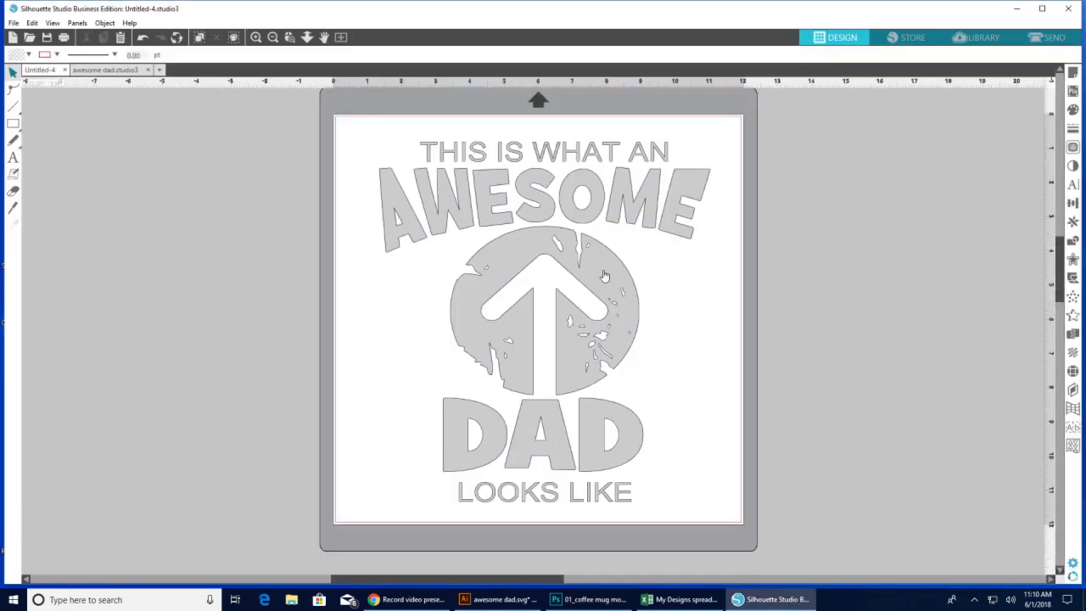
Step: Move the design off the page to the left of the mat and create a mirrored copy on its right side
click(604, 276)
drag(604, 276, 204, 260)
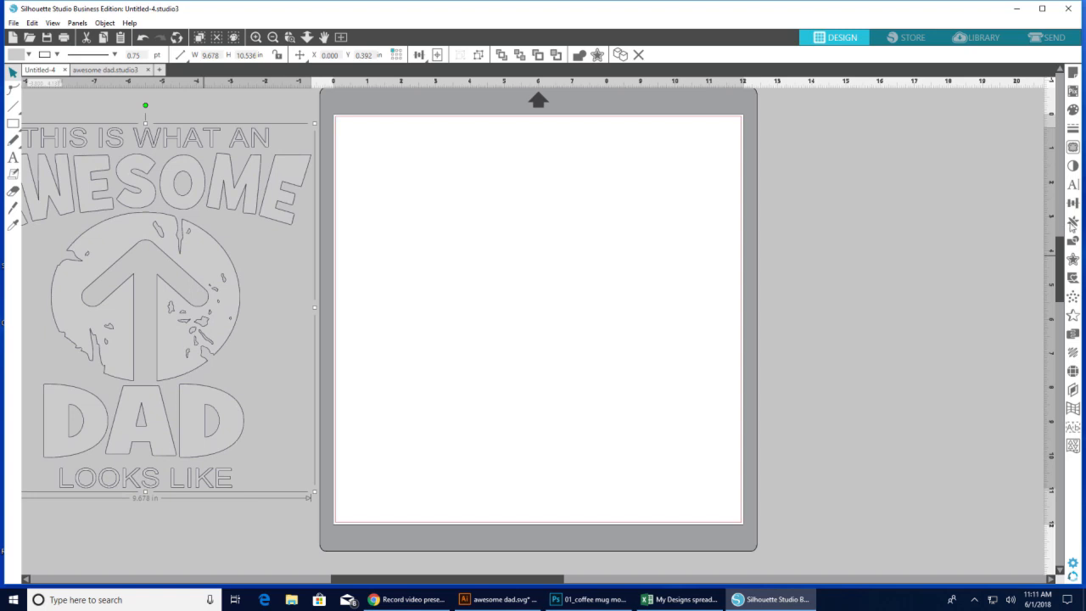
click(1073, 222)
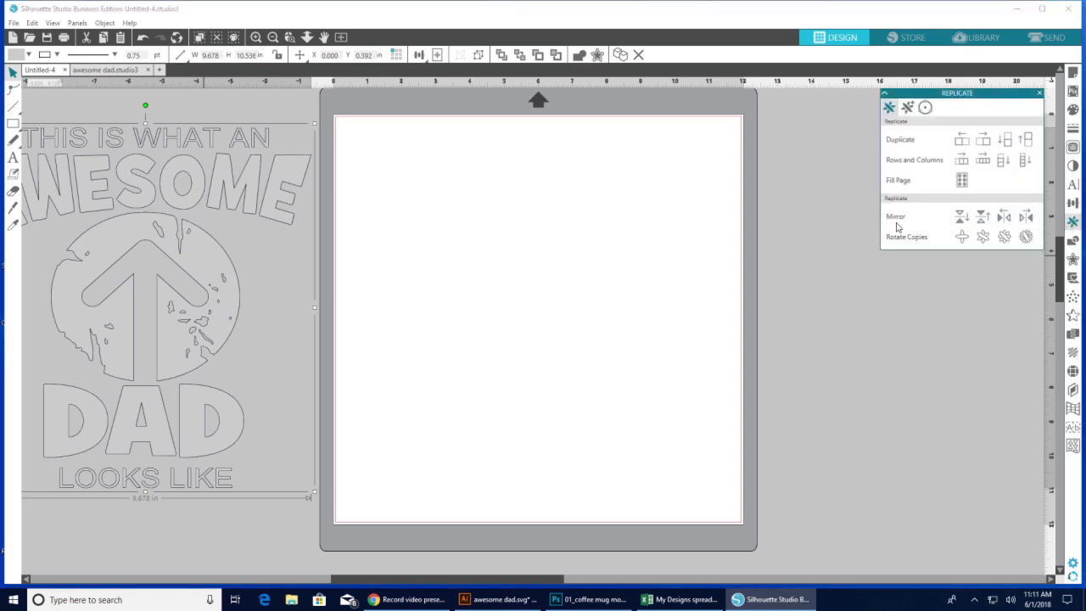
click(1026, 218)
Step: Position the mirrored copy fully inside the page's cut border, slightly toward the page's upper-left area
drag(549, 273, 618, 279)
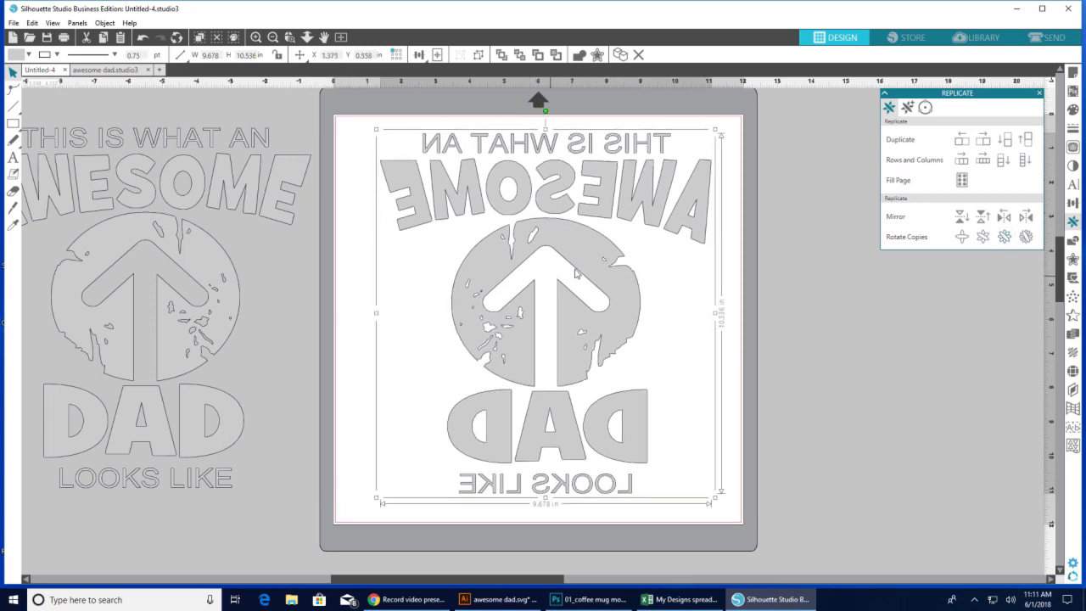
drag(578, 273, 568, 272)
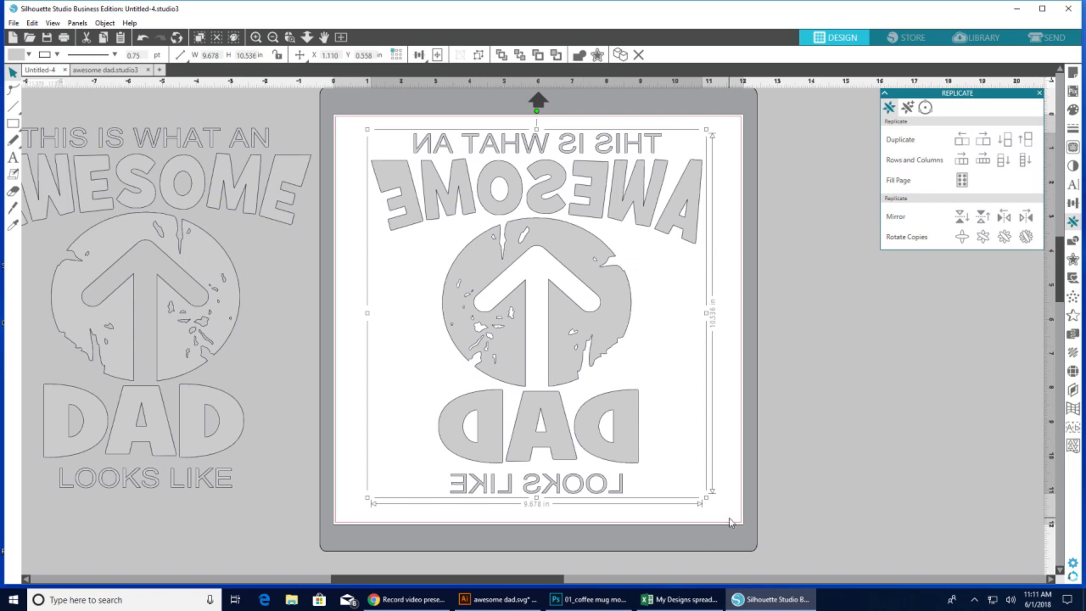
click(555, 290)
click(555, 290)
drag(669, 208, 649, 205)
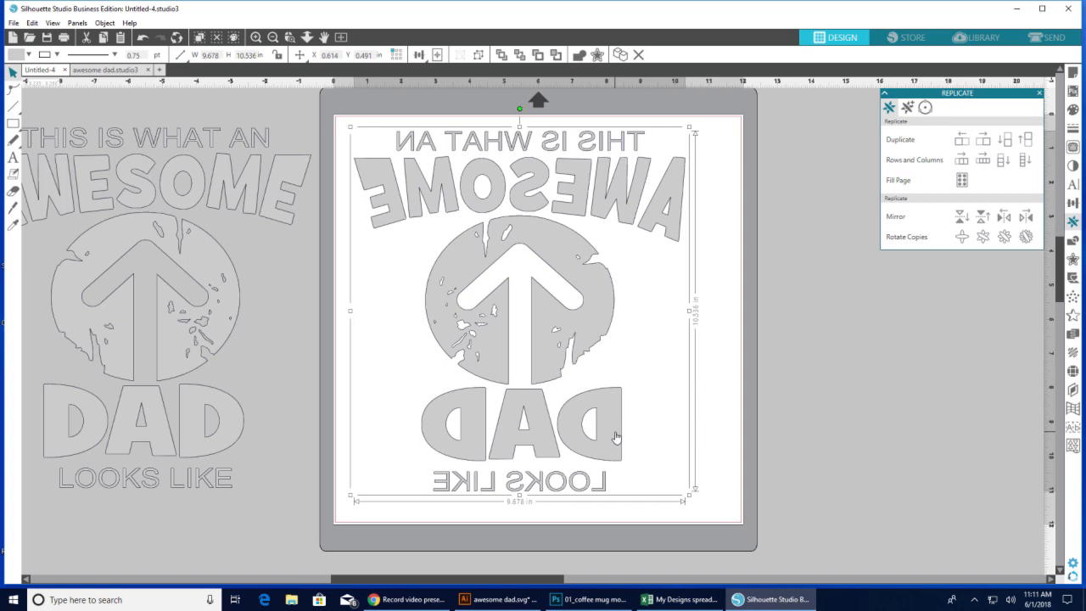
Step: Start sending the mirrored copy to the cutter to view the as-is sending choice, and go back to the design workspace without sending
click(1049, 39)
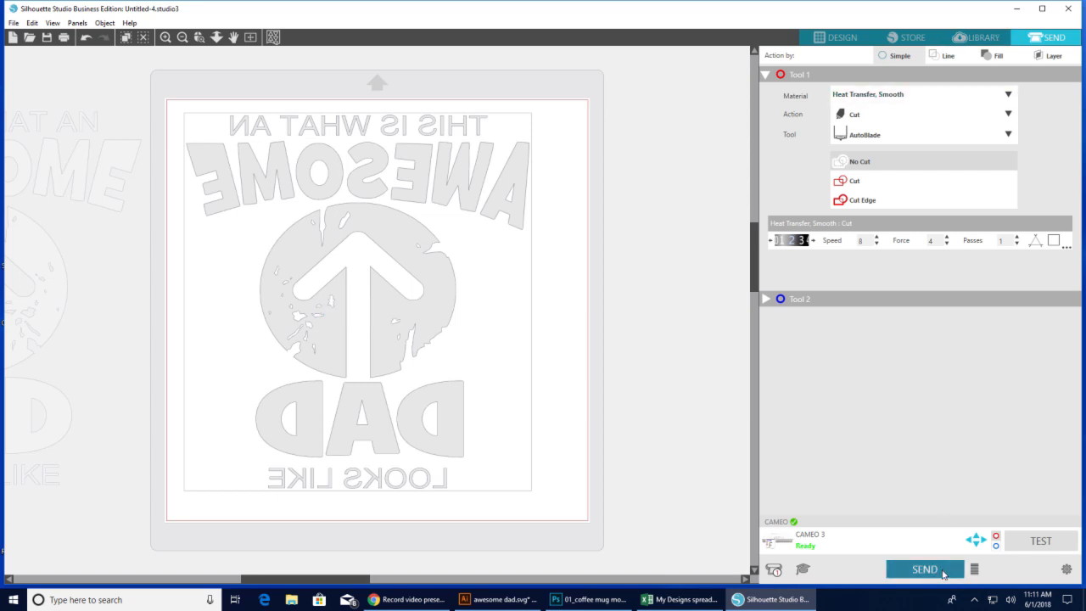
click(943, 574)
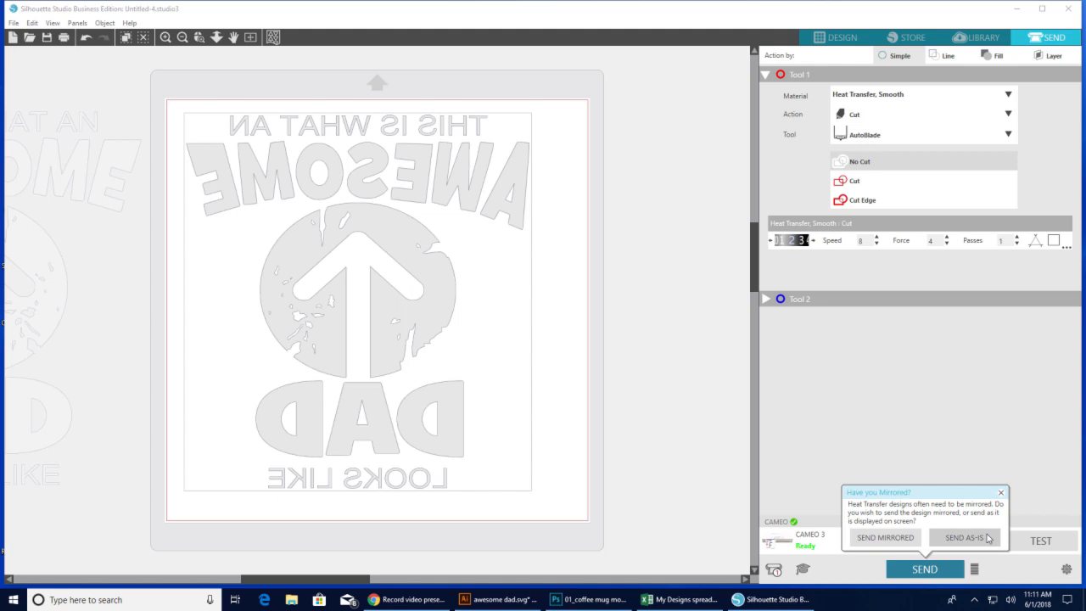
click(843, 38)
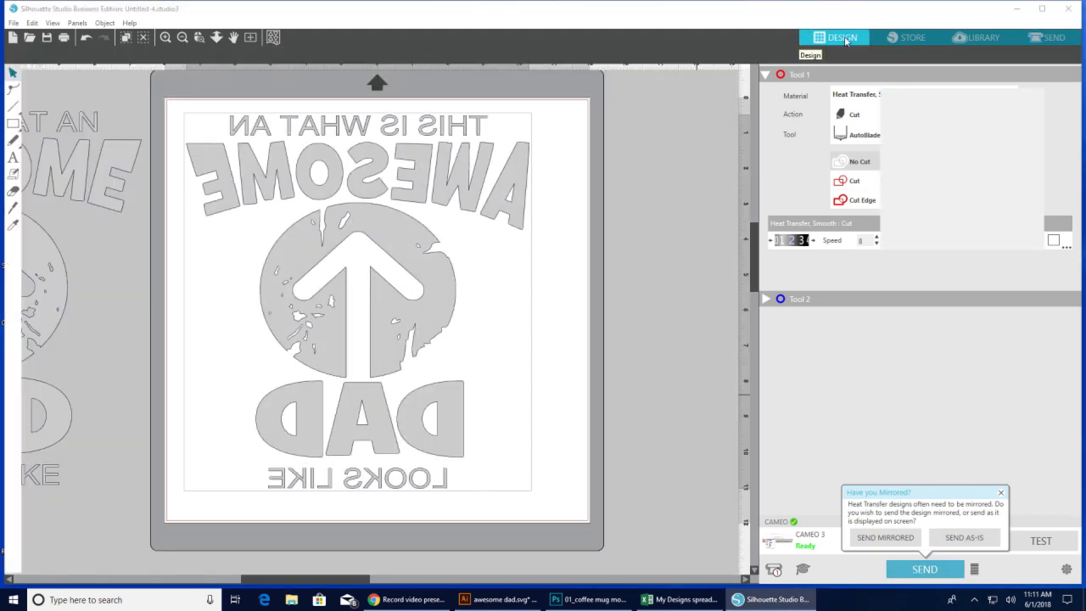